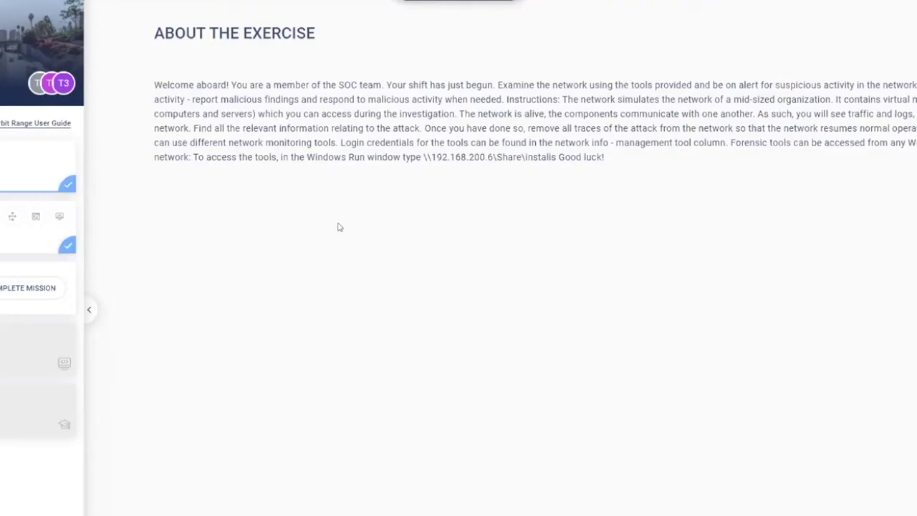
Select the share path \\192.168.200.6\Share\installs in the About the Exercise text.
drag(421, 157, 557, 157)
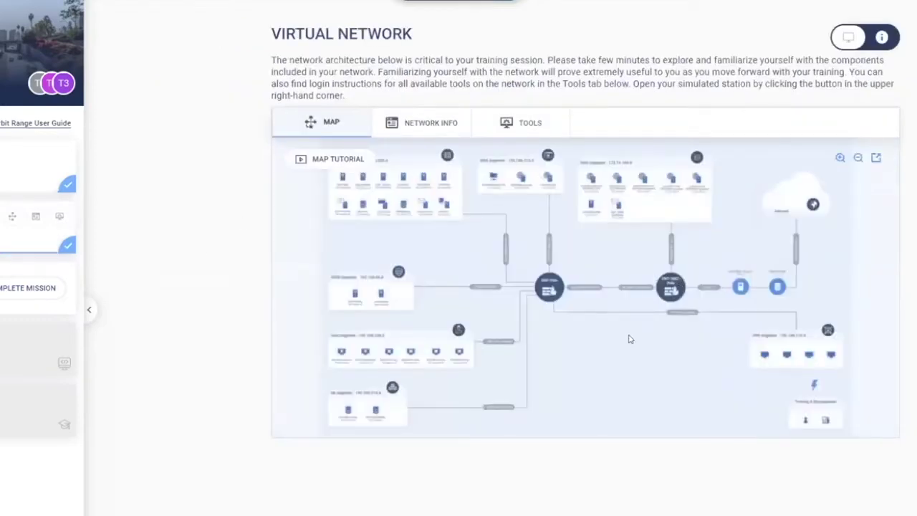
click(872, 159)
Show the Network Info table of machines and credentials in a separate window.
click(406, 127)
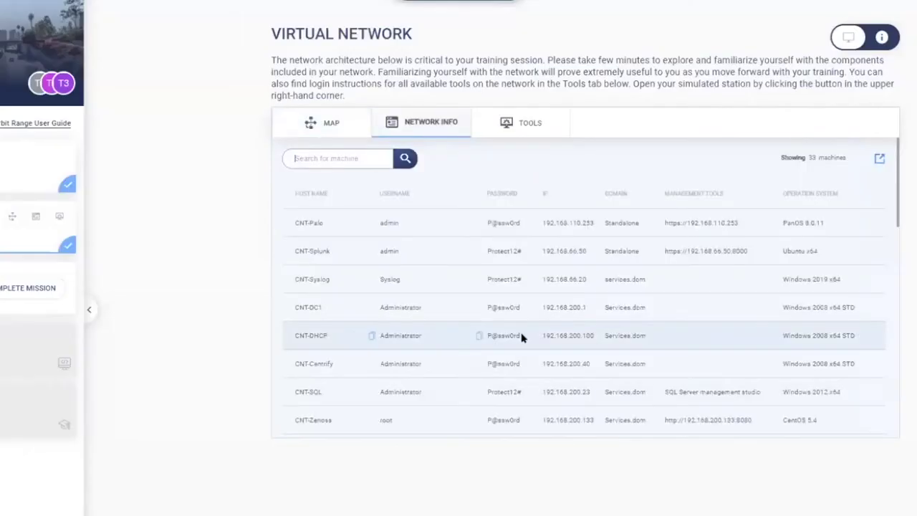
click(881, 159)
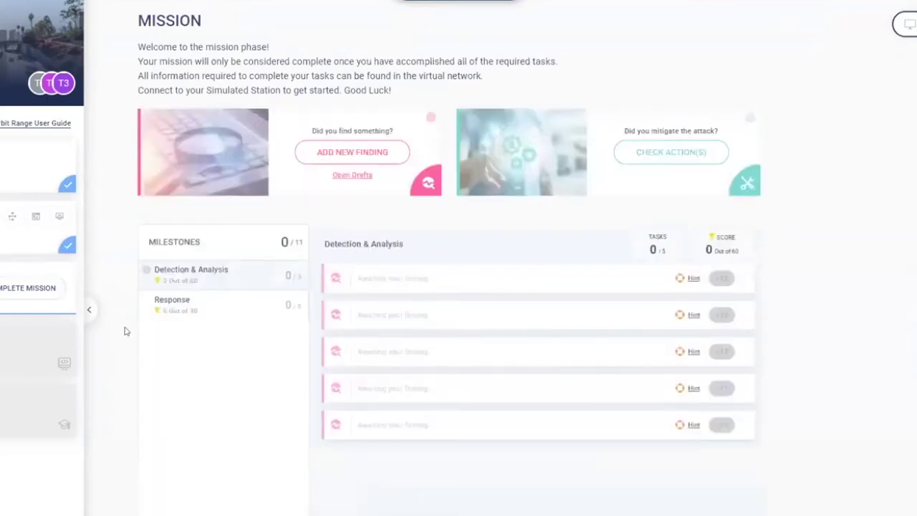
Collapse the left sidebar so the mission page gets the full width.
click(88, 311)
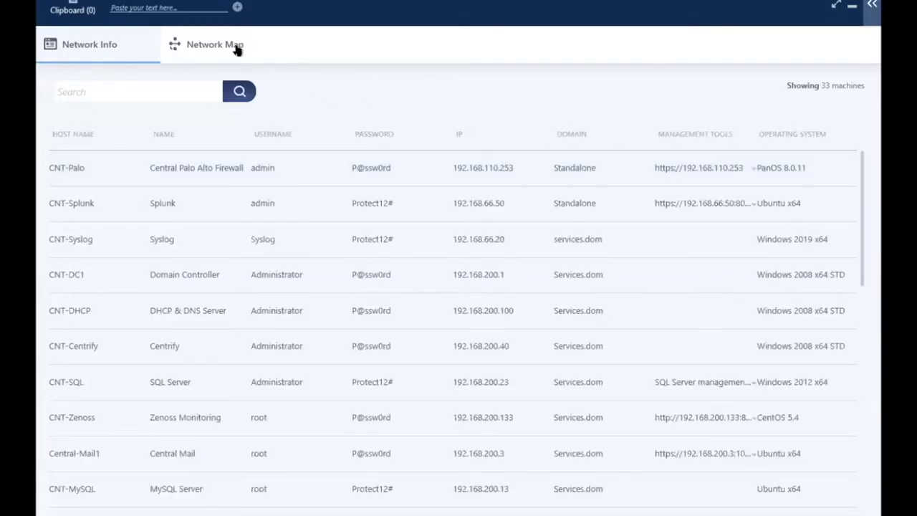
Check the network map and the host login table, then return to the Palo Alto traffic log.
click(237, 52)
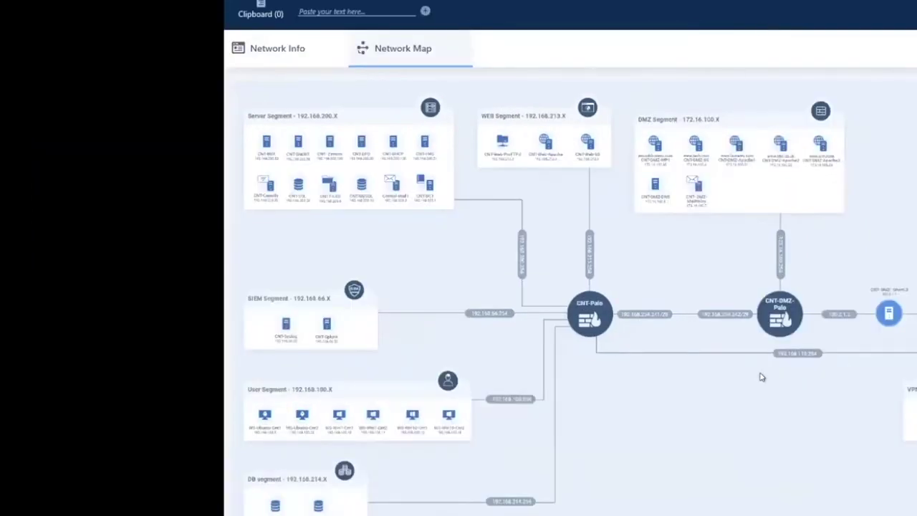
click(263, 50)
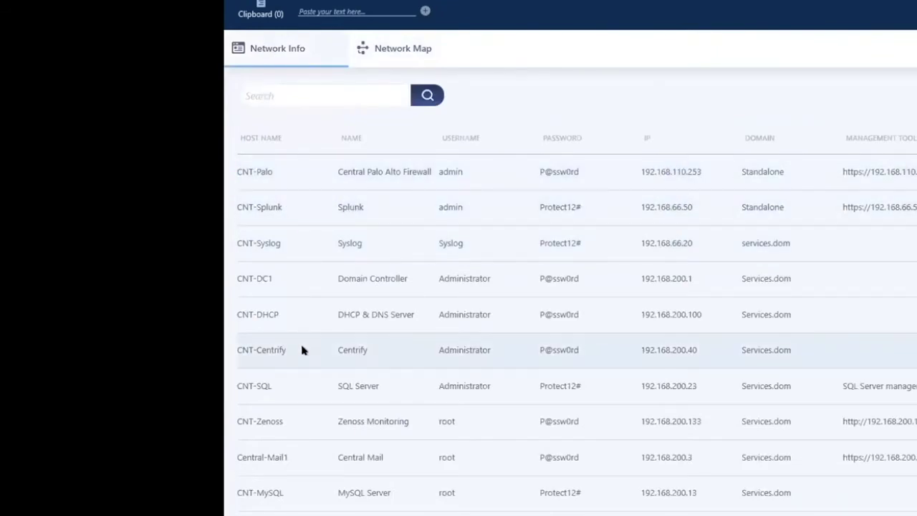
scroll(297, 355, down, 3)
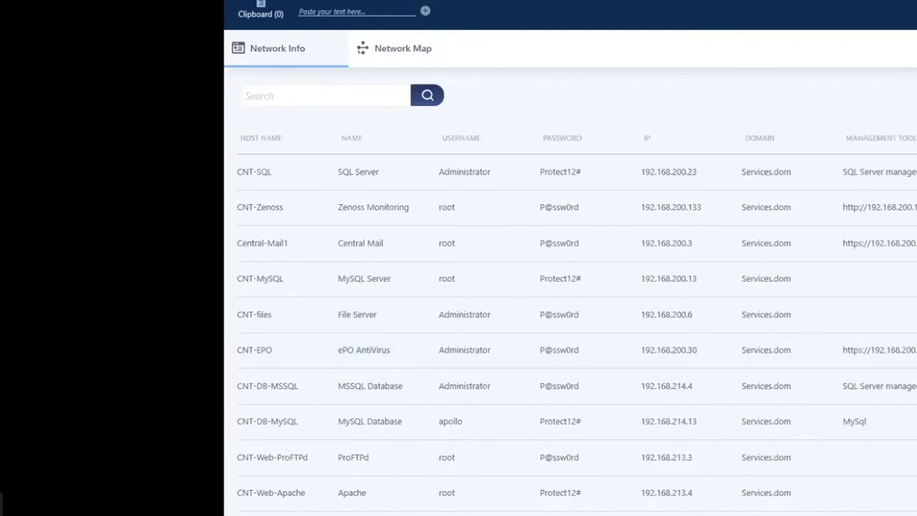
key(alt+Tab)
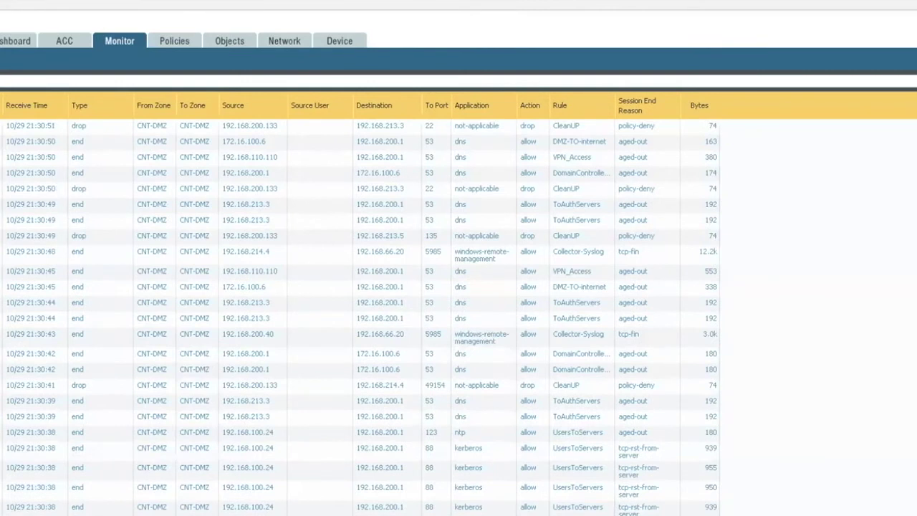
Look over the firewall's security policy rules, then go back to the Monitor traffic logs.
click(164, 38)
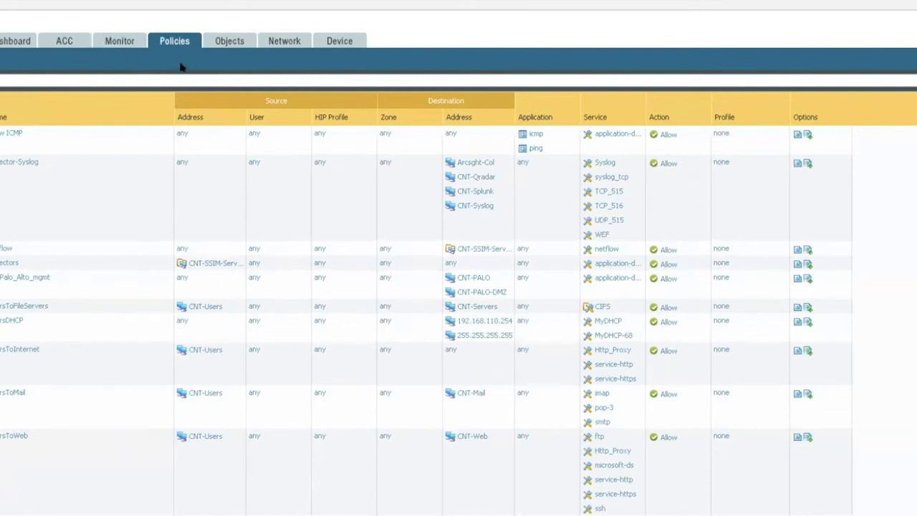
click(120, 41)
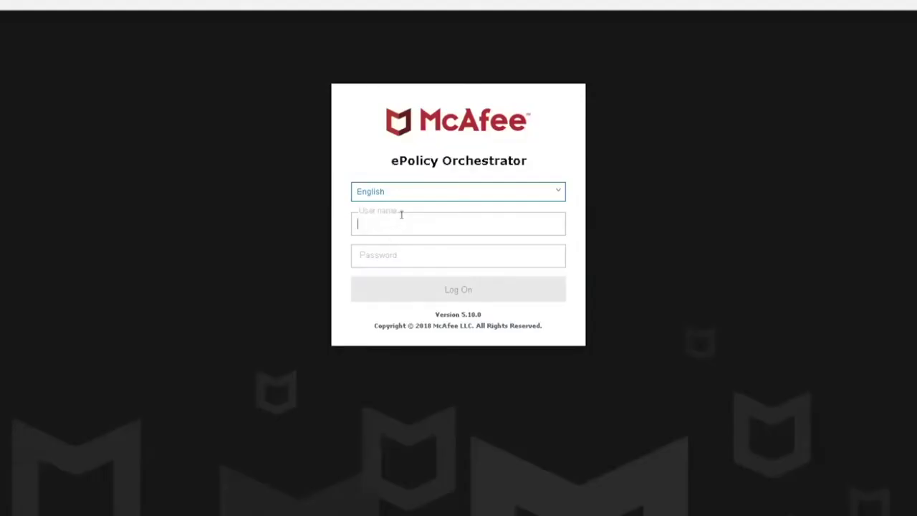
Enter the administrator user name and start the password on the ePolicy Orchestrator logon page.
text(admin)
key(Tab)
text(a)
key(BackSpace)
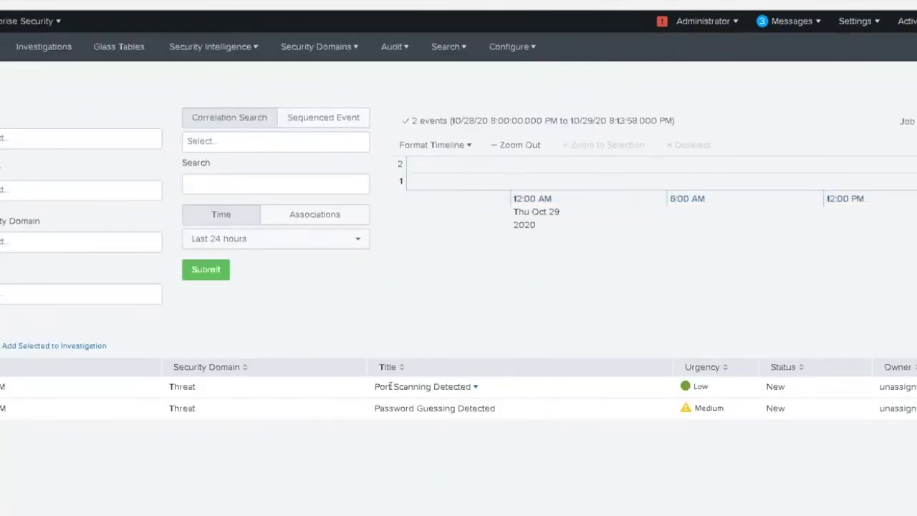
Expand the Port Scanning Detected notable and select its targeted destination IP.
click(110, 390)
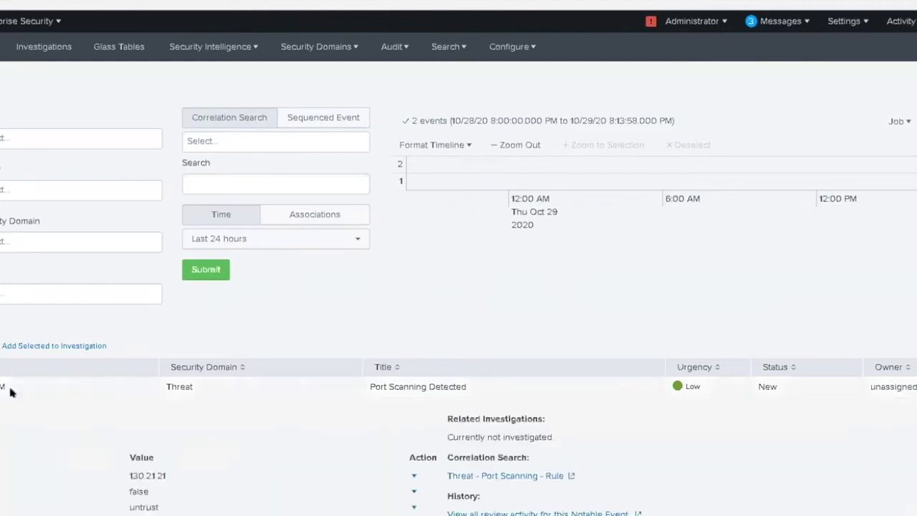
scroll(356, 418, down, 3)
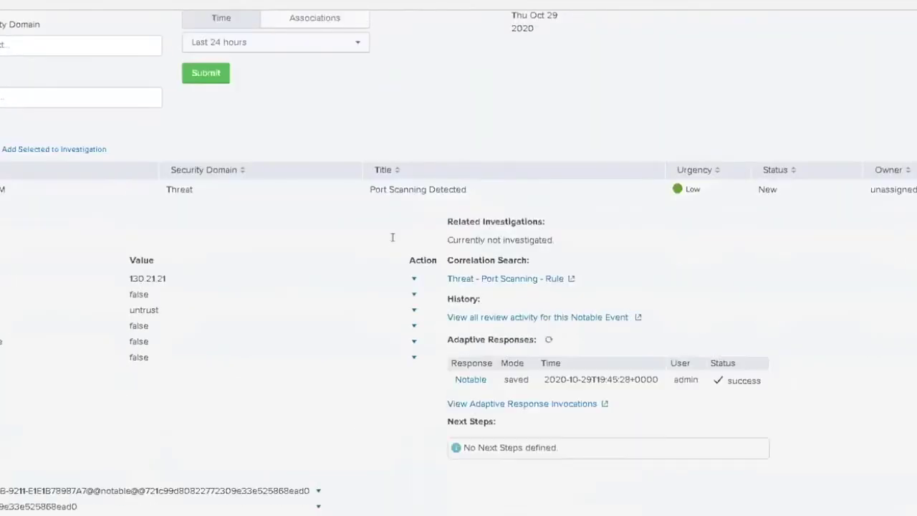
drag(167, 279, 129, 279)
scroll(182, 313, up, 1)
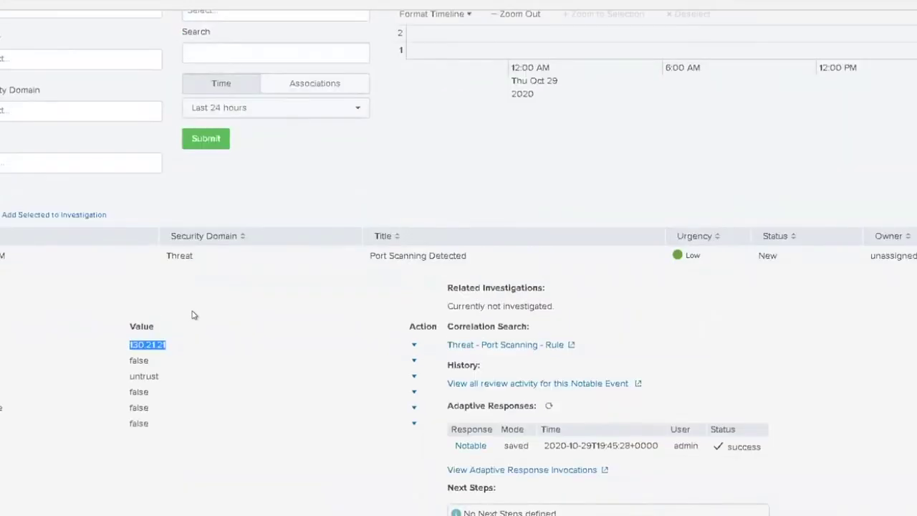
scroll(192, 316, up, 1)
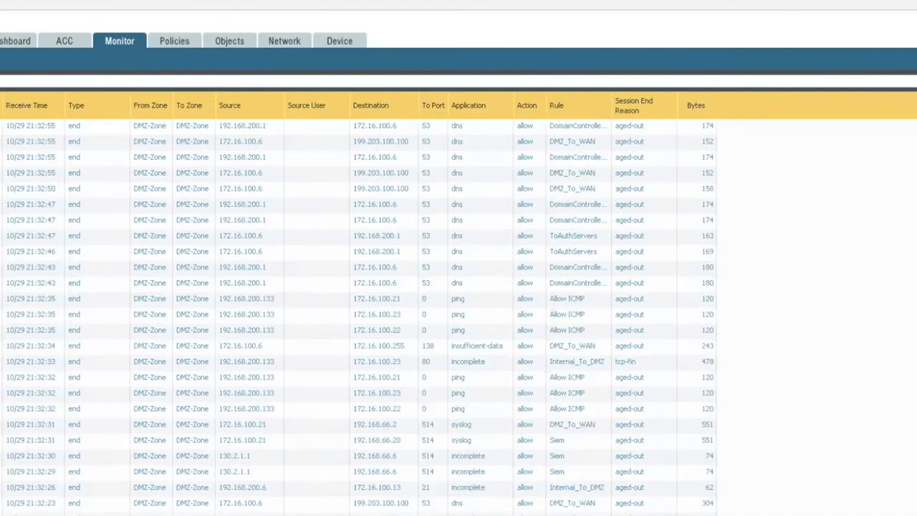
Add a Destination Address 'in' 130.2.1.21 condition to the traffic log filter.
click(903, 170)
scroll(385, 278, down, 5)
scroll(384, 278, down, 3)
scroll(384, 276, up, 3)
scroll(379, 258, up, 3)
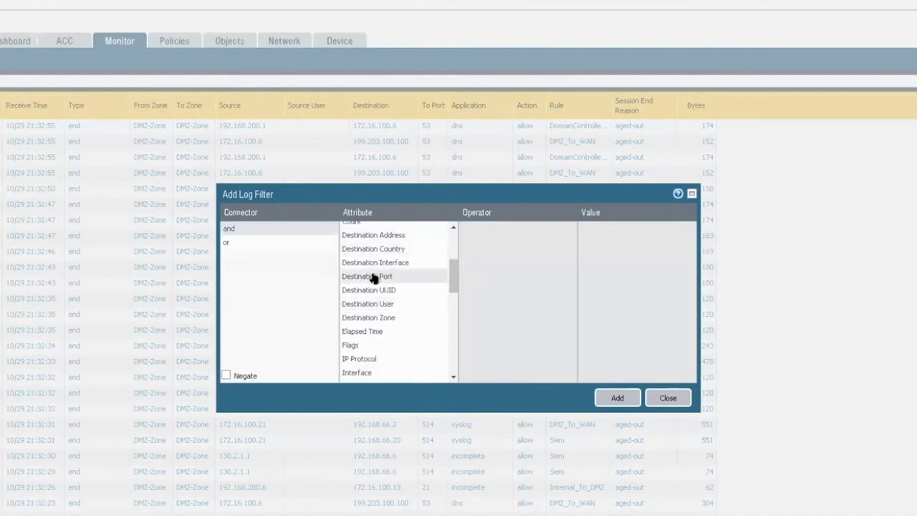
click(380, 234)
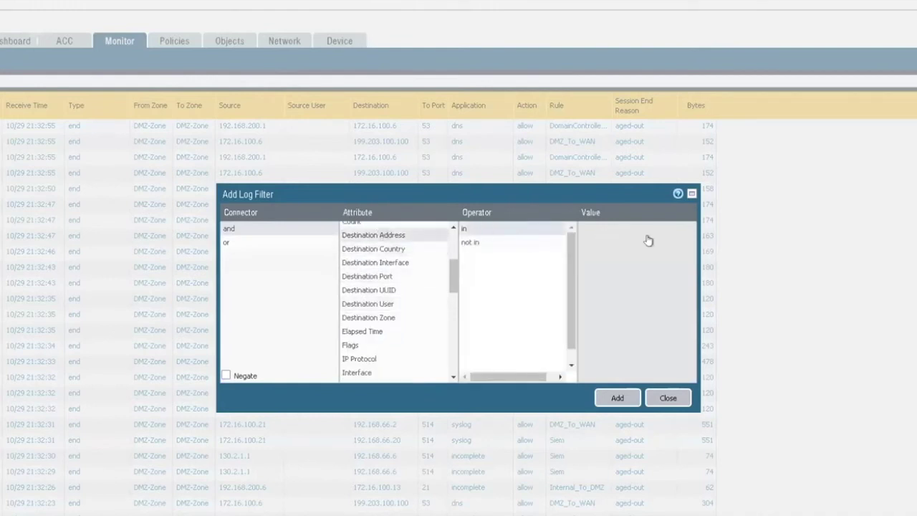
click(610, 227)
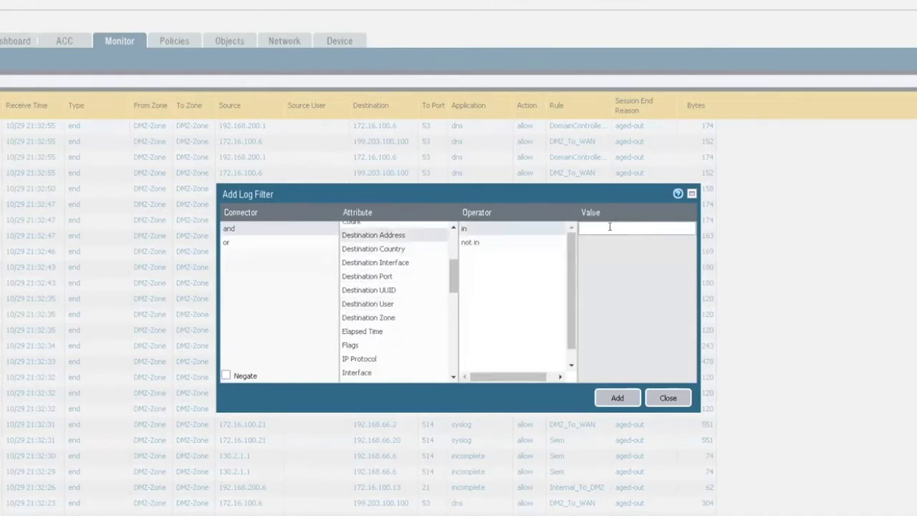
text(130.2.1.21)
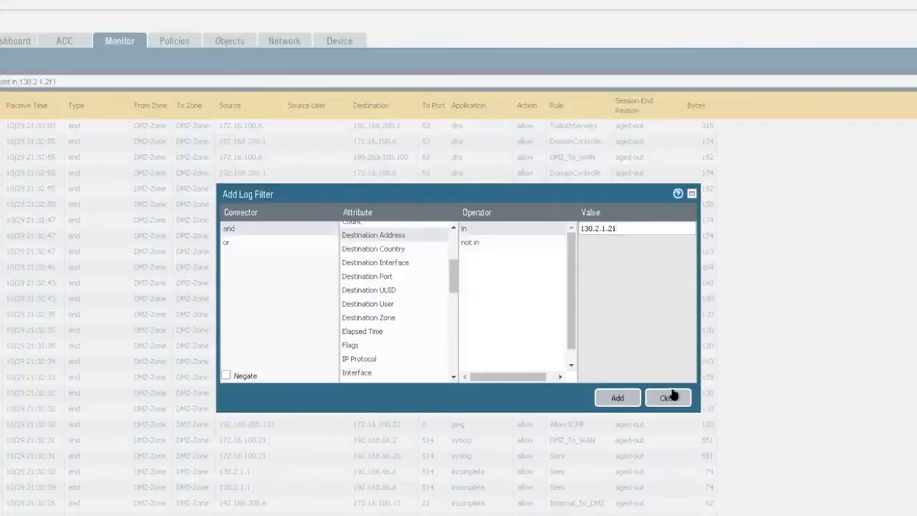
click(671, 398)
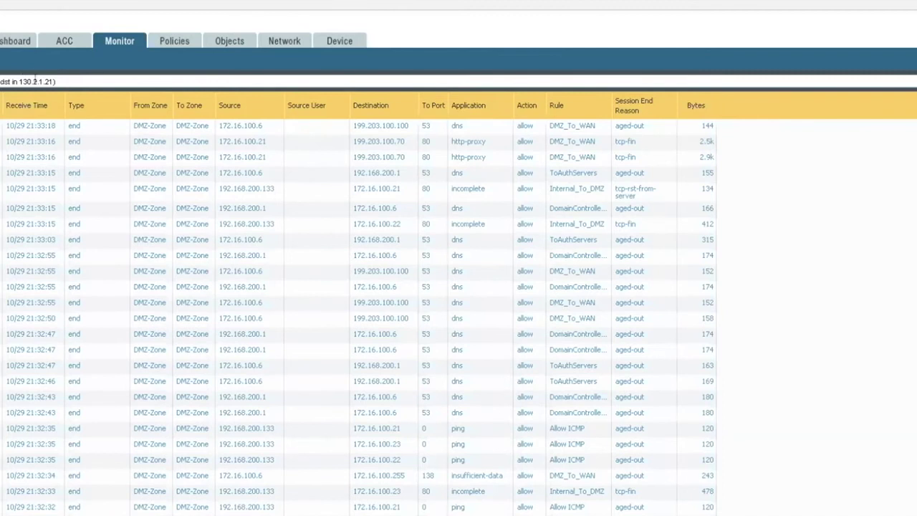
Apply the 130.2.1.21 filter and scroll through the sessions from 199.203.100.70.
key(Return)
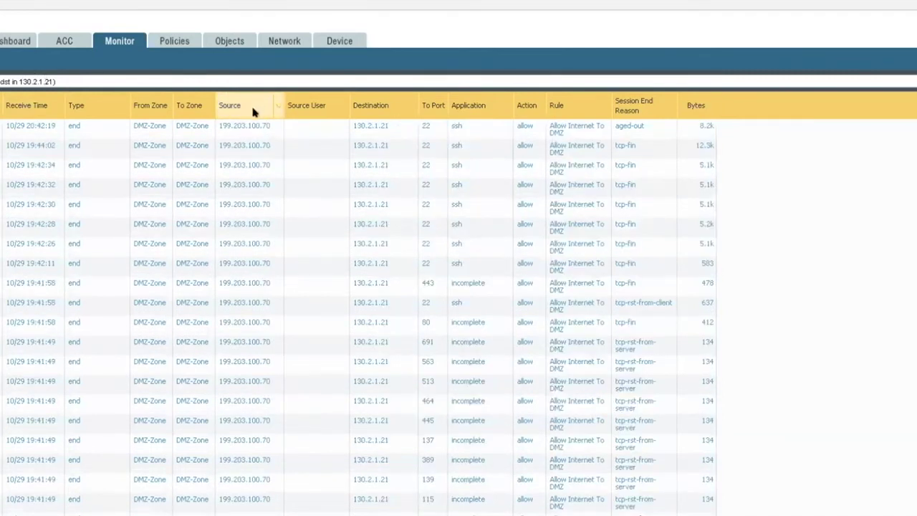
scroll(277, 297, down, 5)
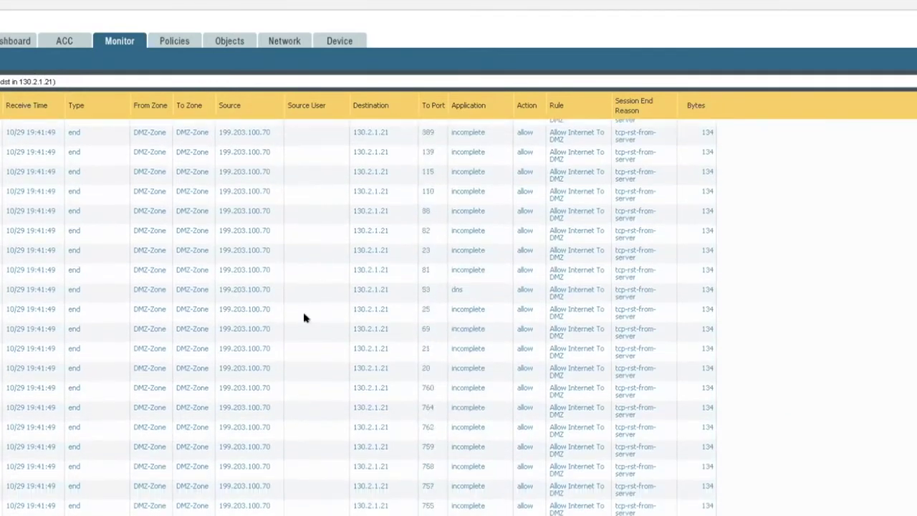
scroll(329, 350, down, 1)
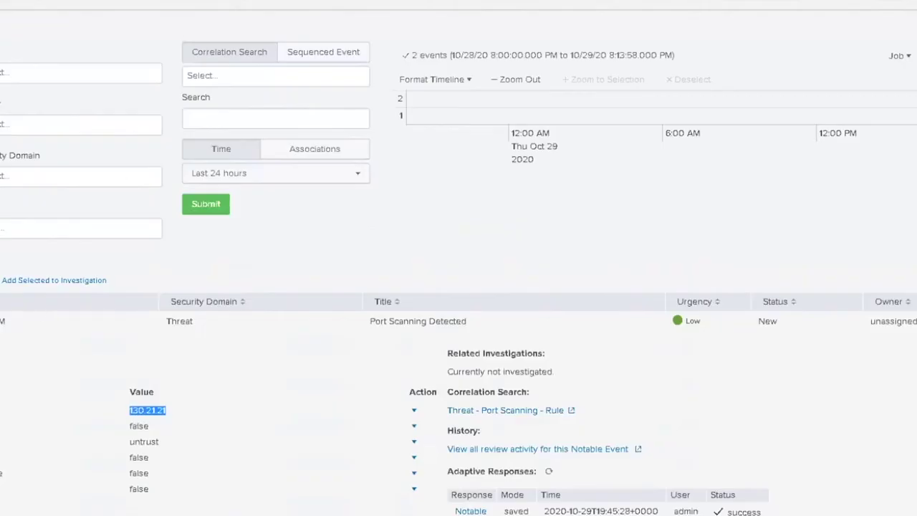
Expand the Password Guessing notable and select attacker 199.203.100.70 and target 172.16.100.21.
click(2, 322)
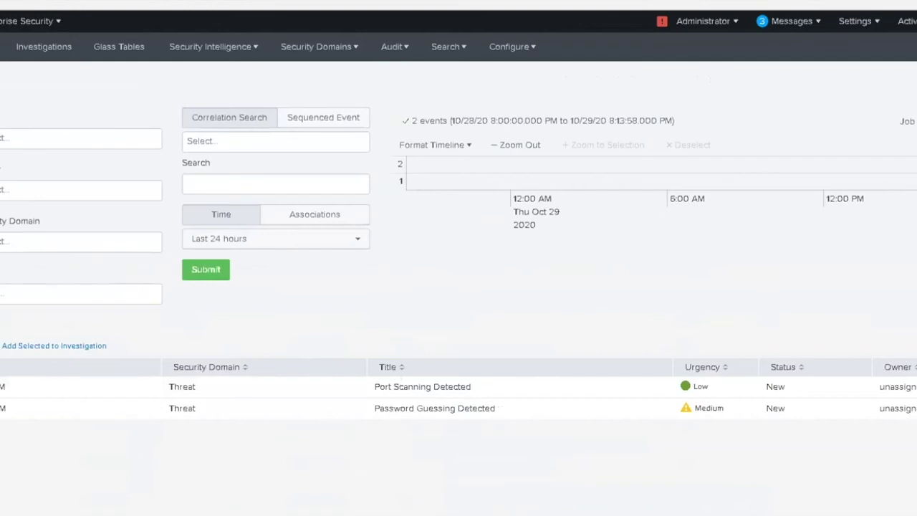
click(2, 407)
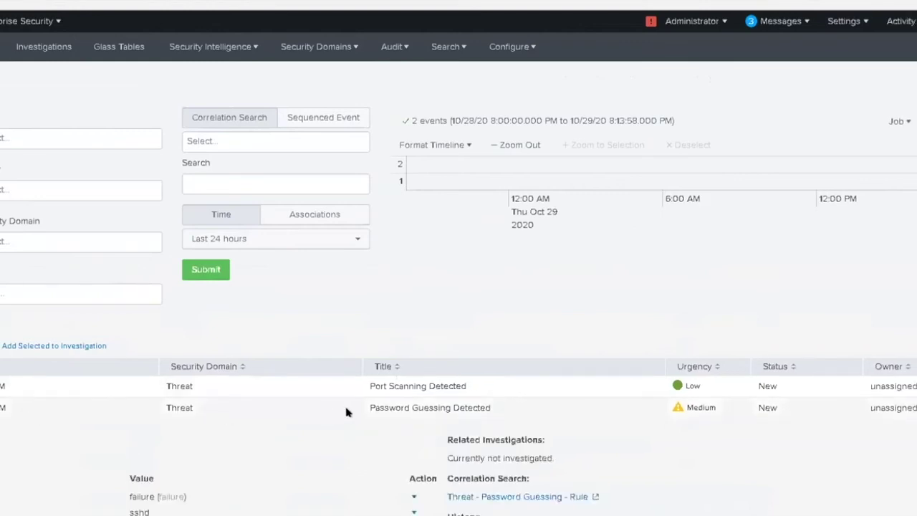
scroll(348, 409, down, 4)
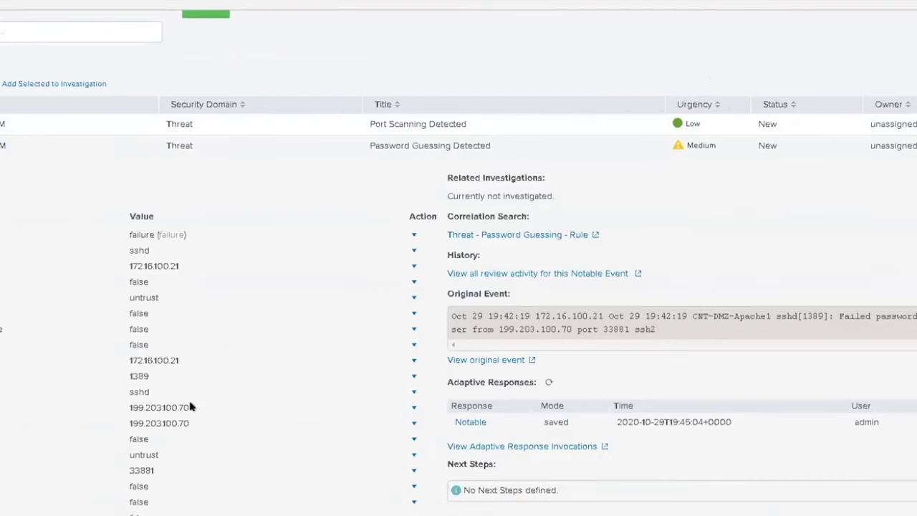
drag(190, 407, 129, 408)
drag(179, 360, 130, 356)
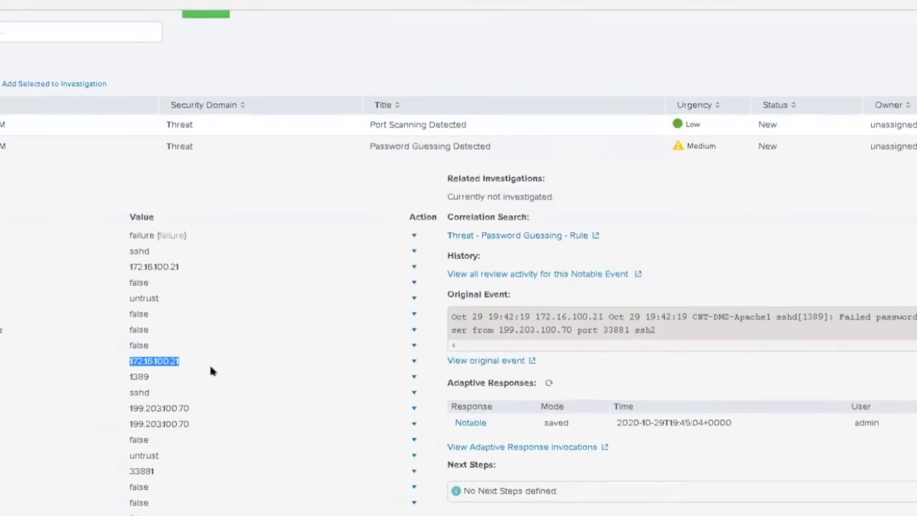
scroll(248, 365, up, 2)
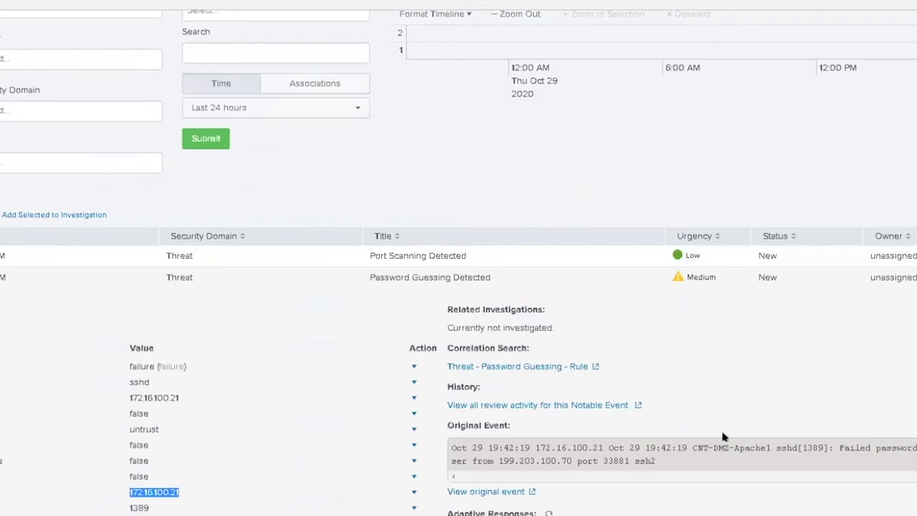
Highlight 'Failed password' in the original event and copy attacker IP 199.203.100.70.
drag(839, 448, 916, 448)
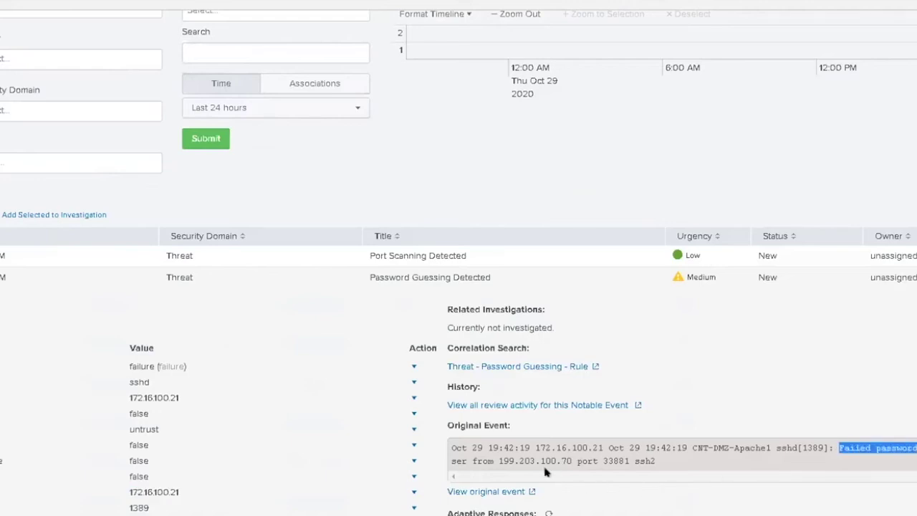
drag(572, 461, 499, 461)
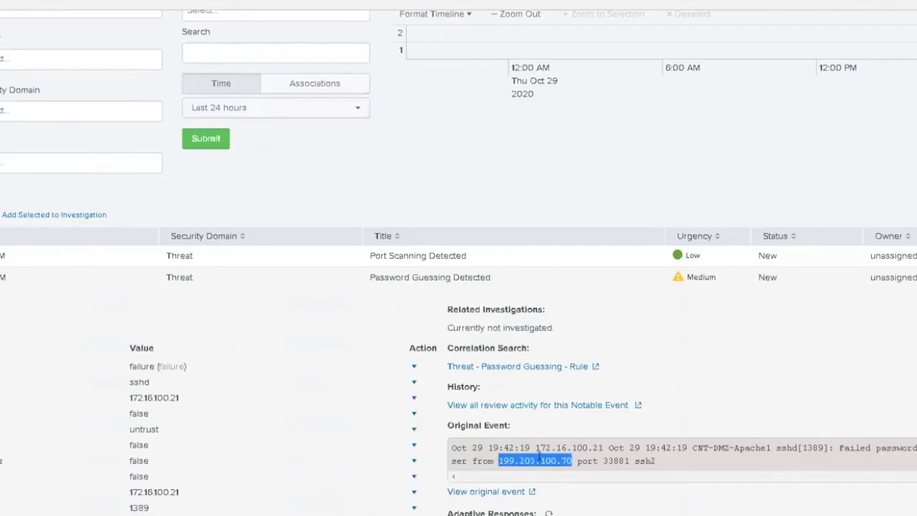
right_click(539, 457)
click(566, 466)
scroll(332, 343, down, 2)
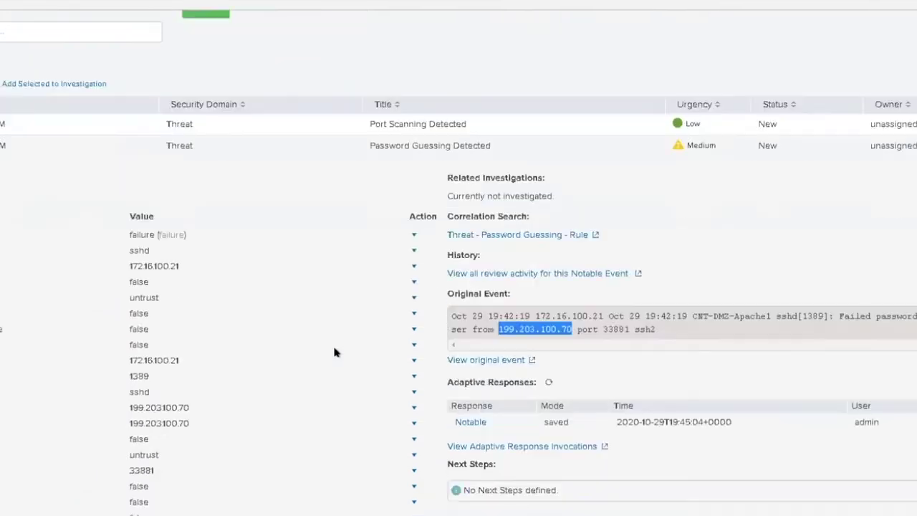
scroll(334, 352, up, 4)
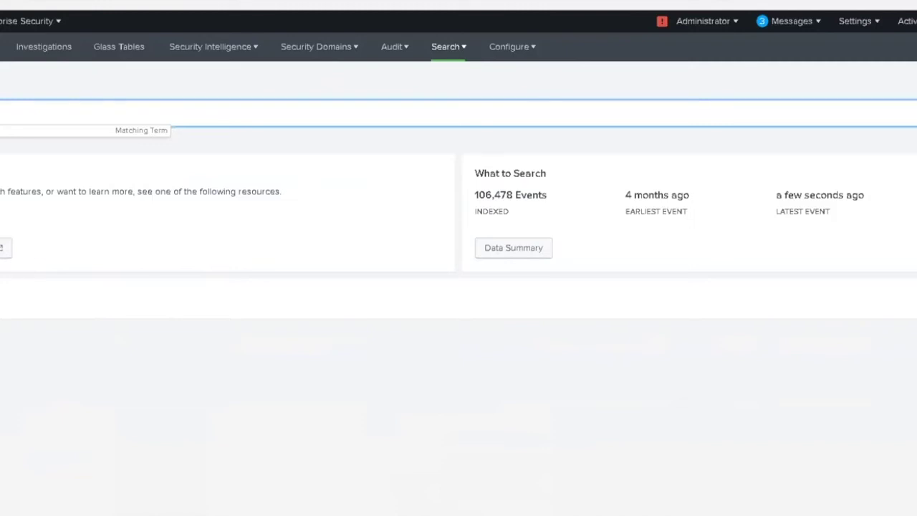
Search for 199.203.100.70 and show its sourcetype breakdown: 320 pan:traffic and 18 syslog events.
key(Return)
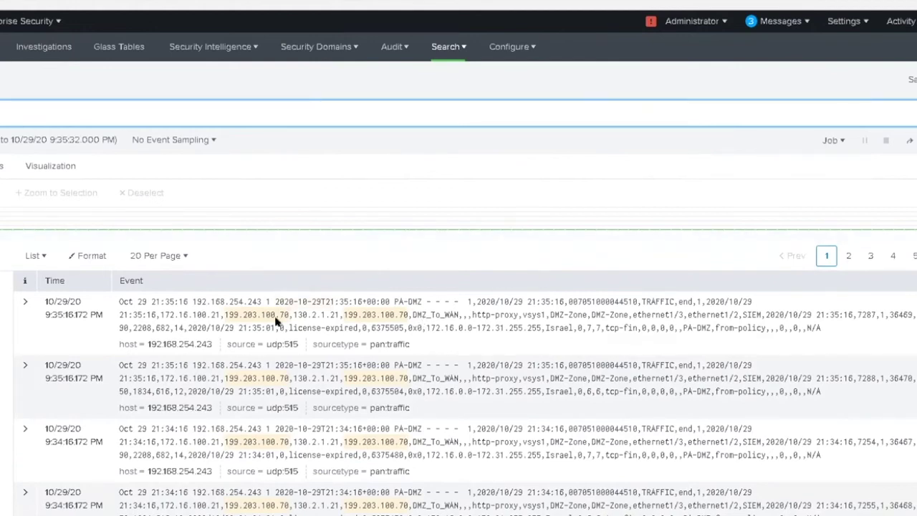
scroll(240, 321, down, 2)
scroll(238, 320, up, 2)
click(3, 276)
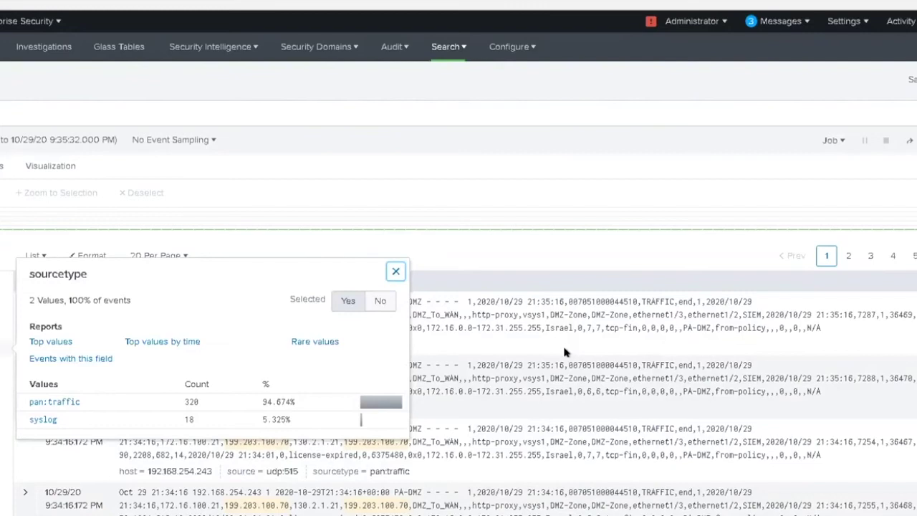
Filter the attacker's events to syslog and highlight the accepted root password login.
click(44, 419)
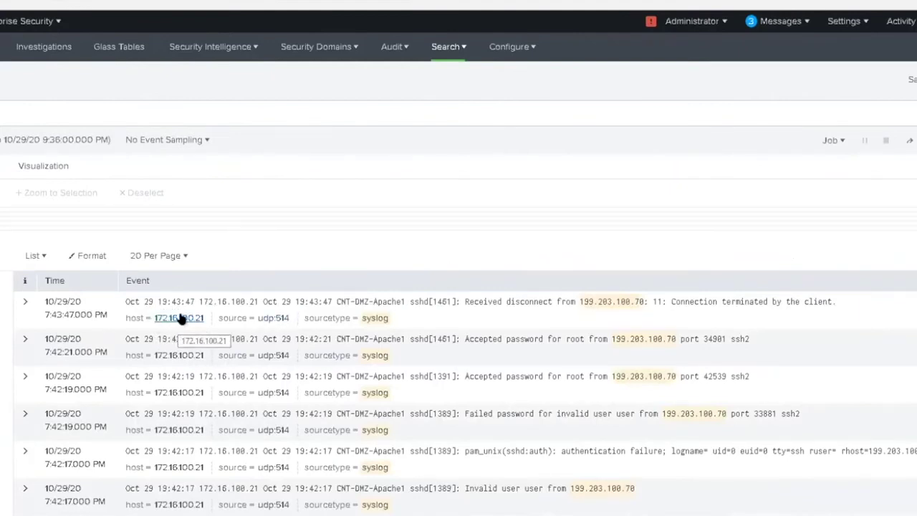
scroll(181, 317, down, 3)
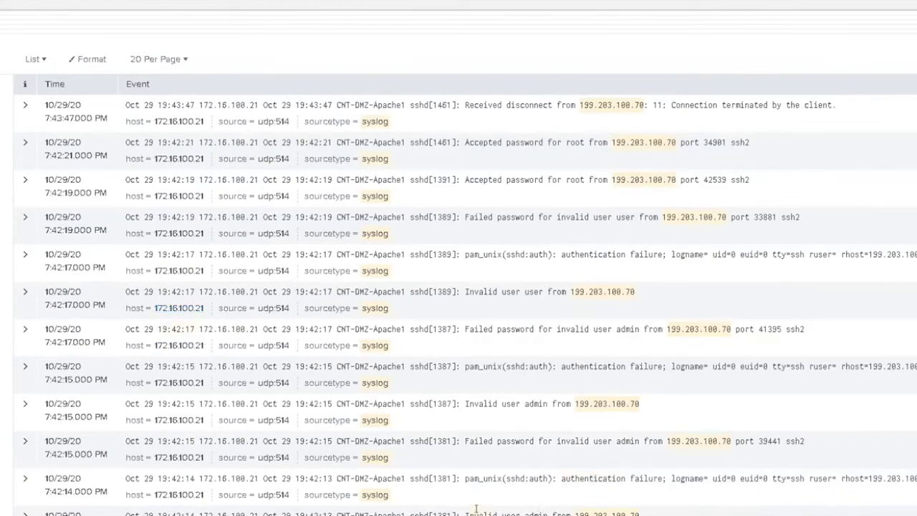
scroll(545, 500, up, 1)
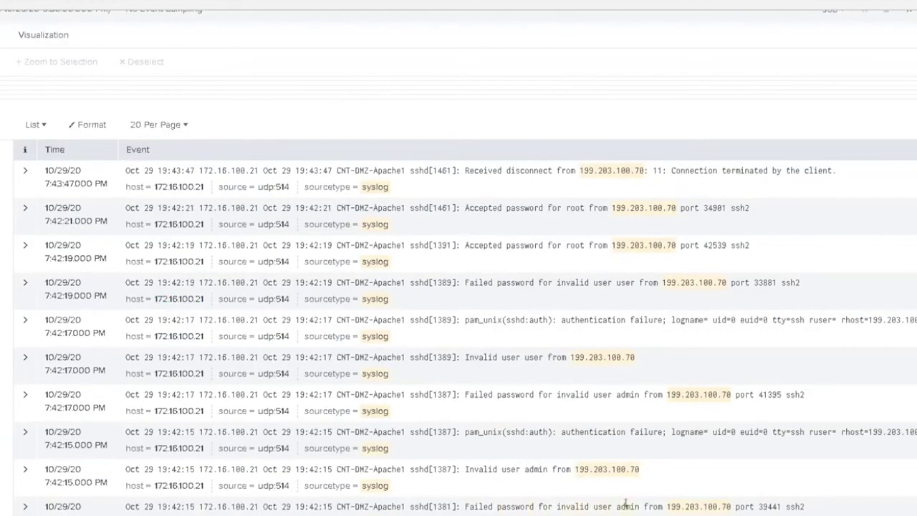
scroll(537, 423, up, 1)
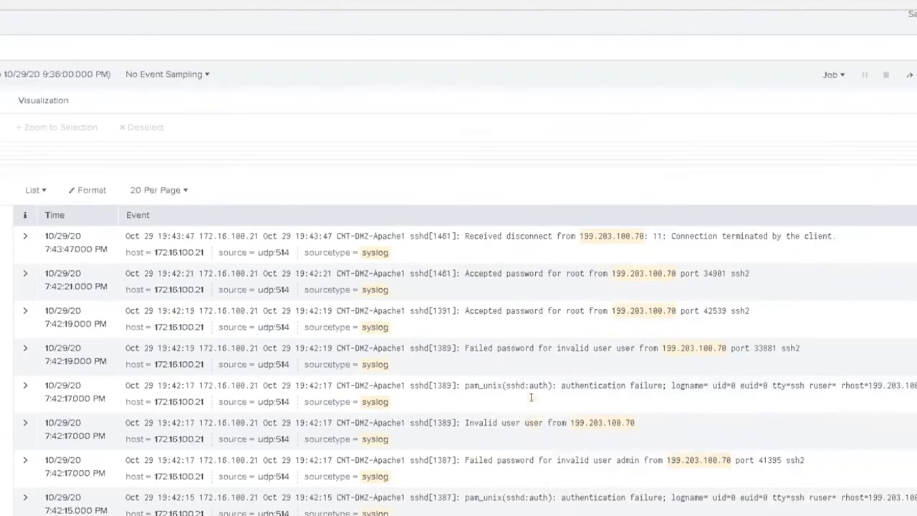
drag(764, 311, 409, 305)
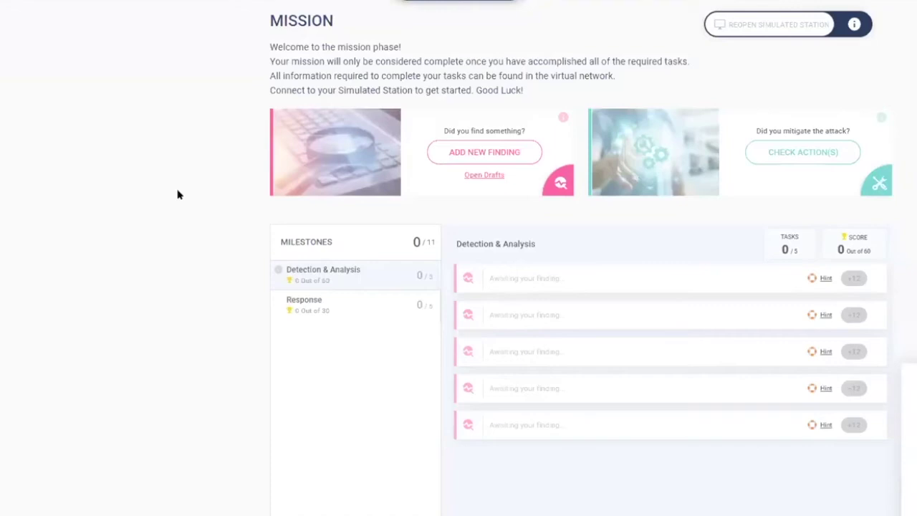
Submit a Port Scan finding with destination IP 130.2.1.21 for checking.
click(520, 152)
click(493, 155)
click(391, 194)
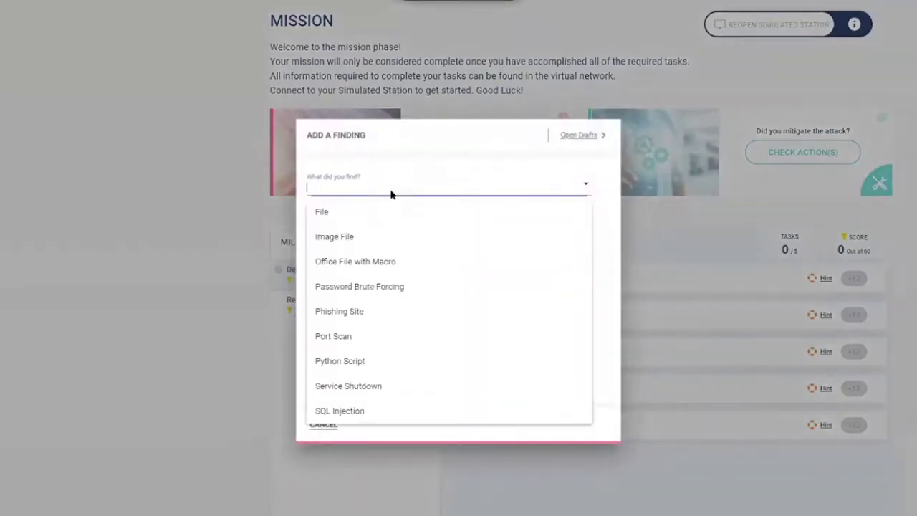
click(344, 340)
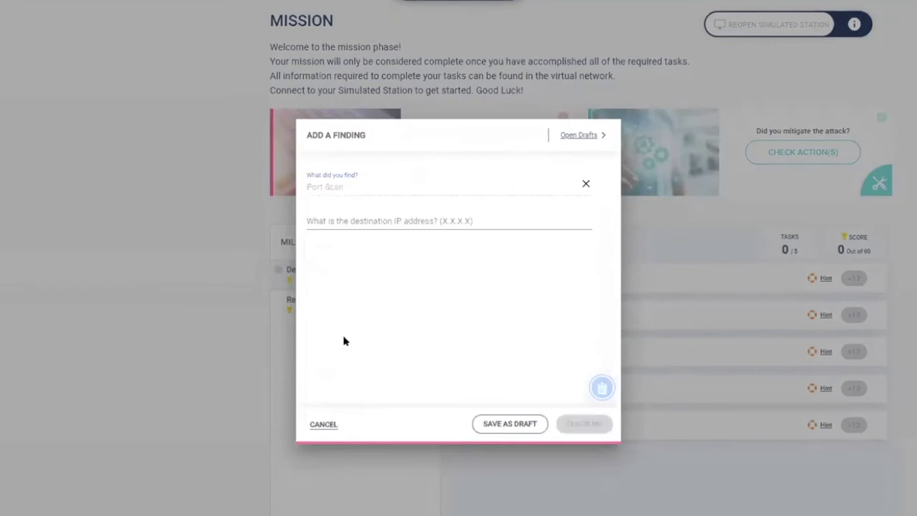
click(353, 220)
text(130)
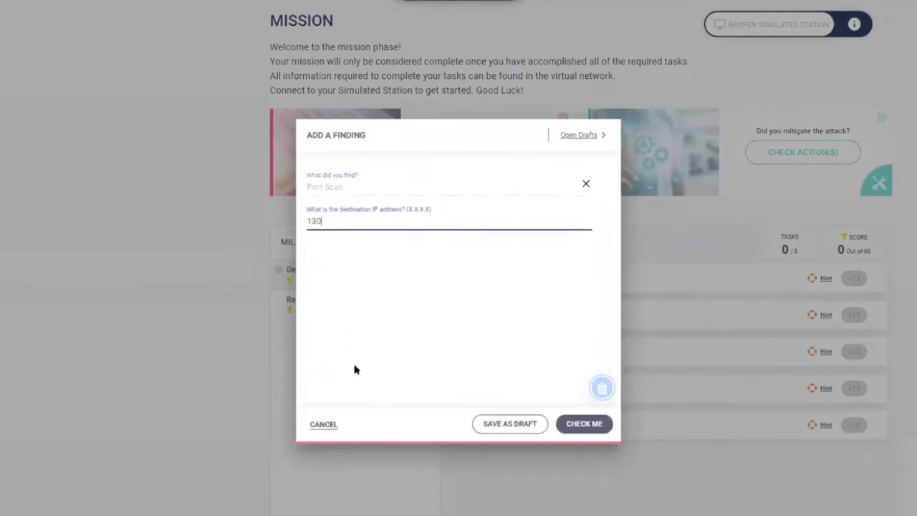
text(.2.1.21)
click(588, 430)
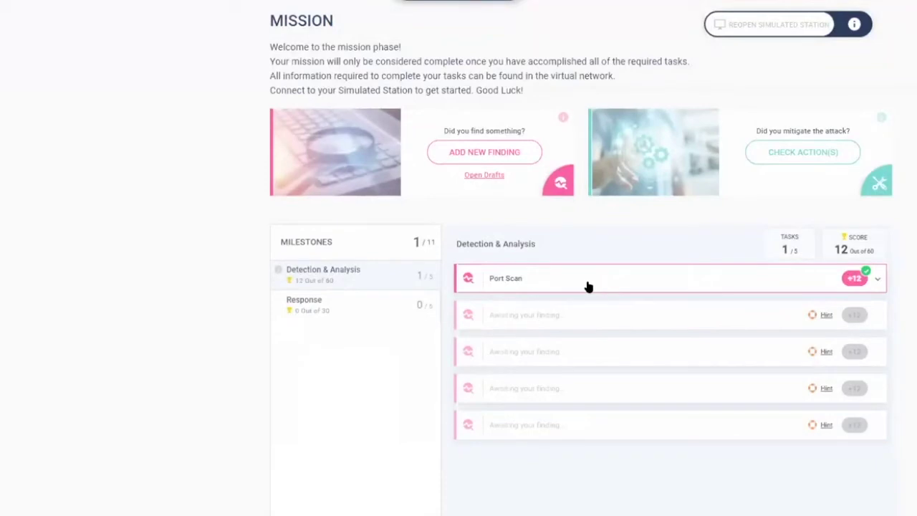
Fill in a Password Brute Forcing finding for 172.16.100.21, initially answering no successful logon.
click(504, 153)
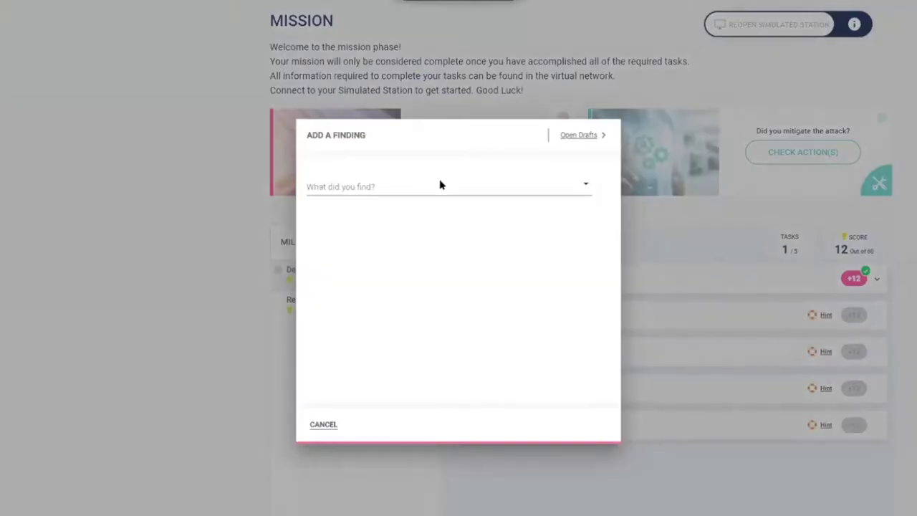
click(434, 183)
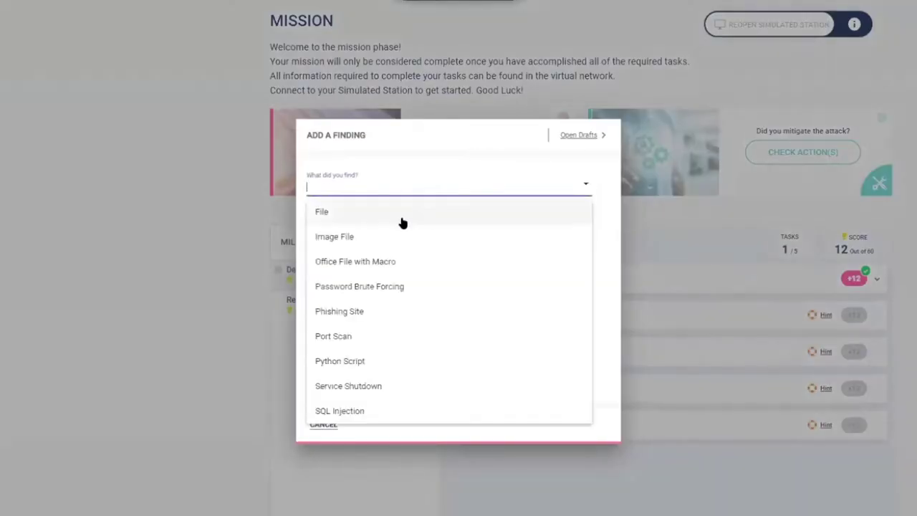
click(352, 287)
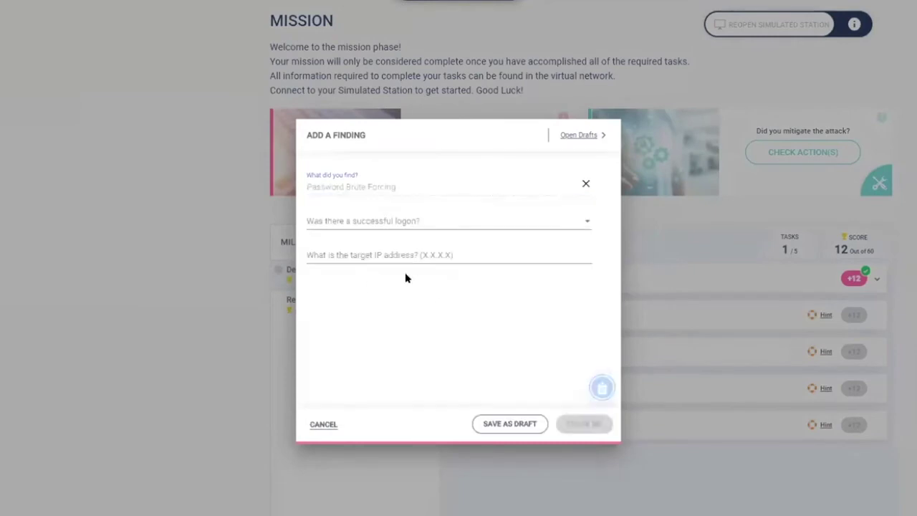
click(395, 257)
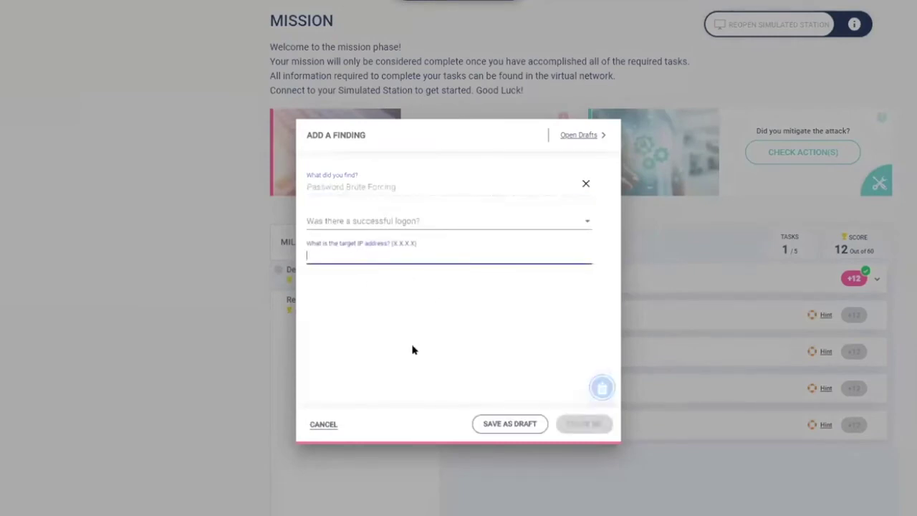
text(172.16.100.21)
click(421, 218)
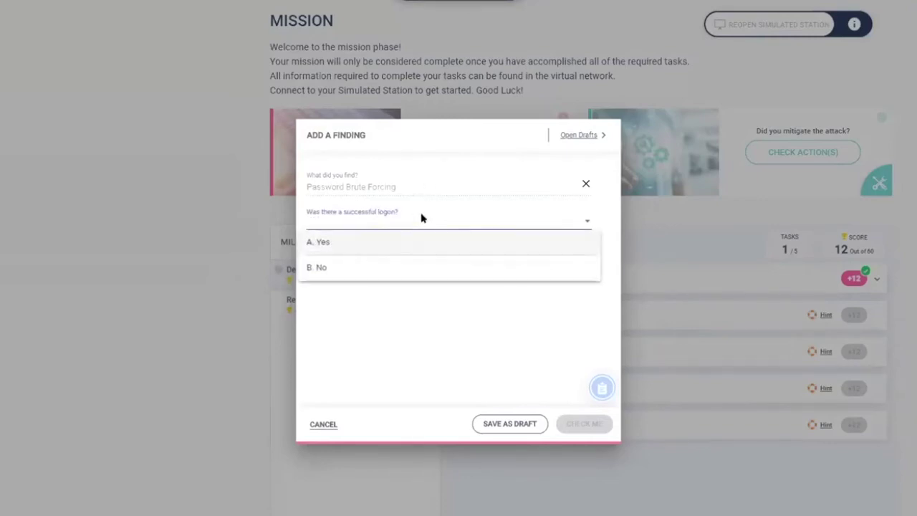
click(361, 267)
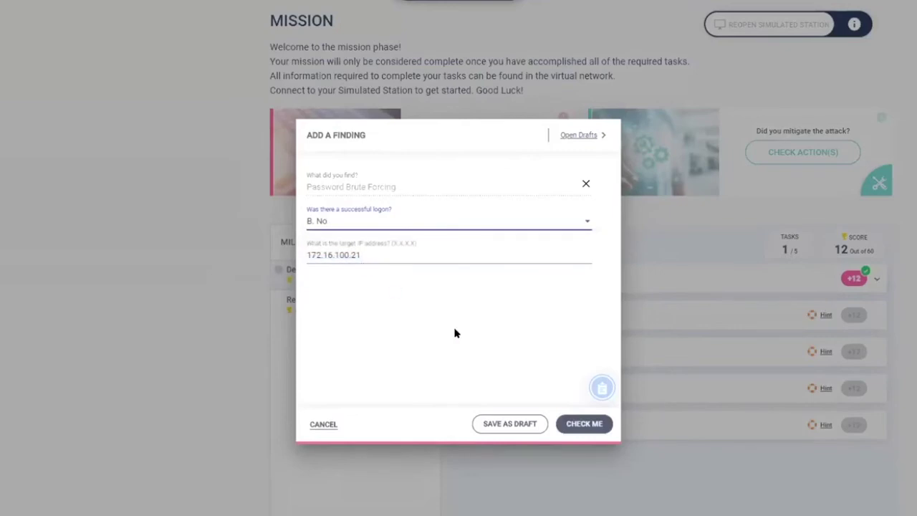
click(579, 424)
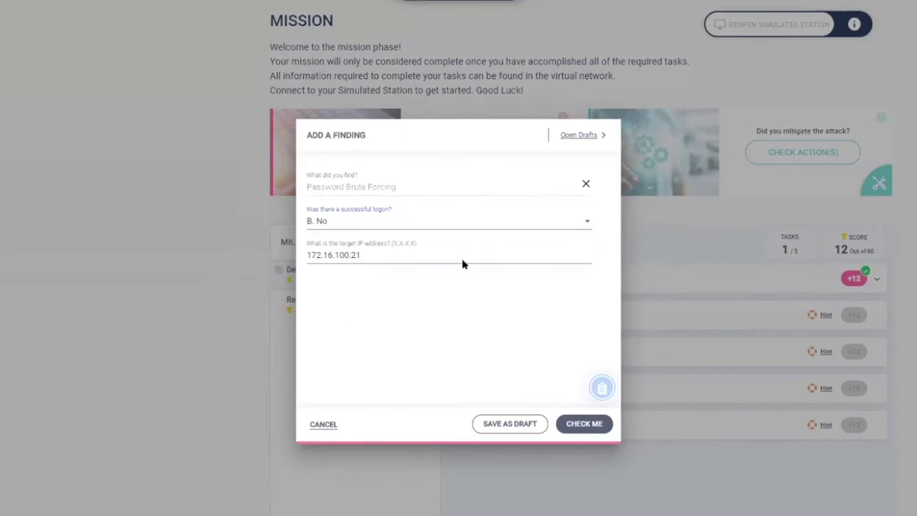
Change the logon answer to Yes and submit the brute-force finding.
click(588, 222)
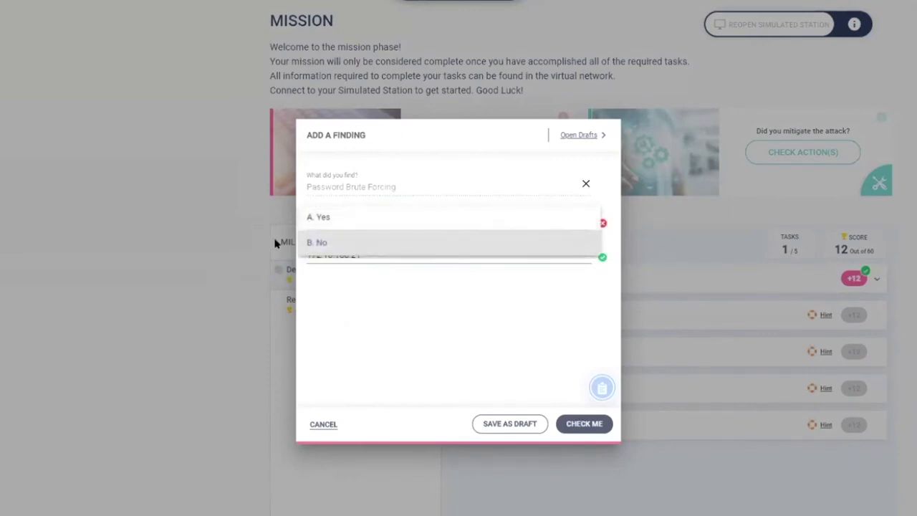
click(323, 218)
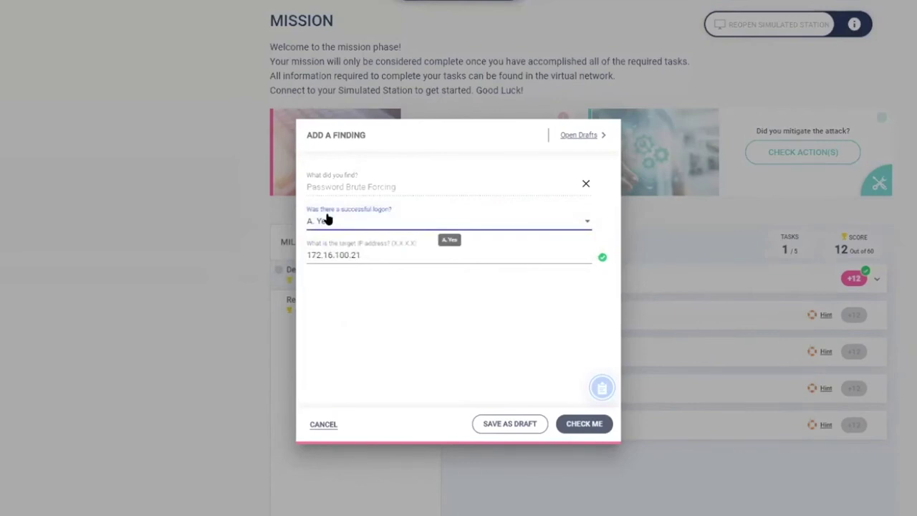
click(584, 425)
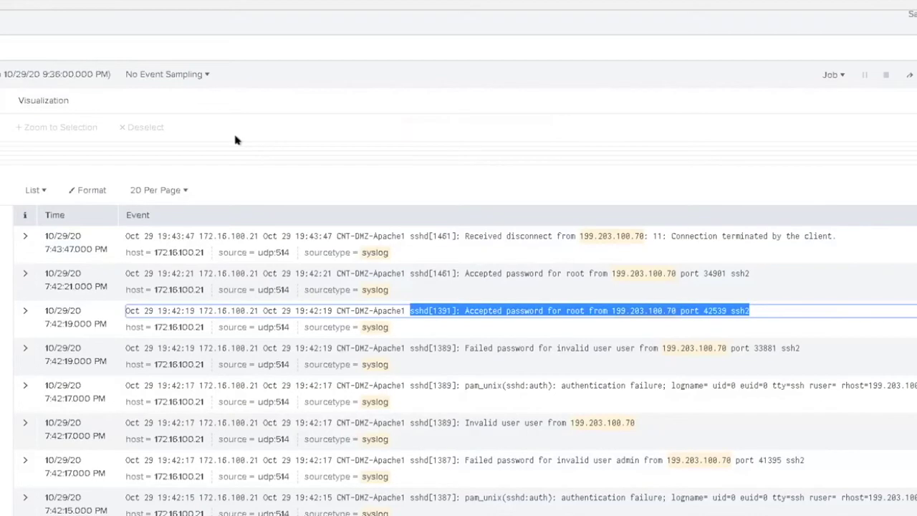
Review the sshd 'Accepted password for root' events from 199.203.100.70.
mouse_move(265, 164)
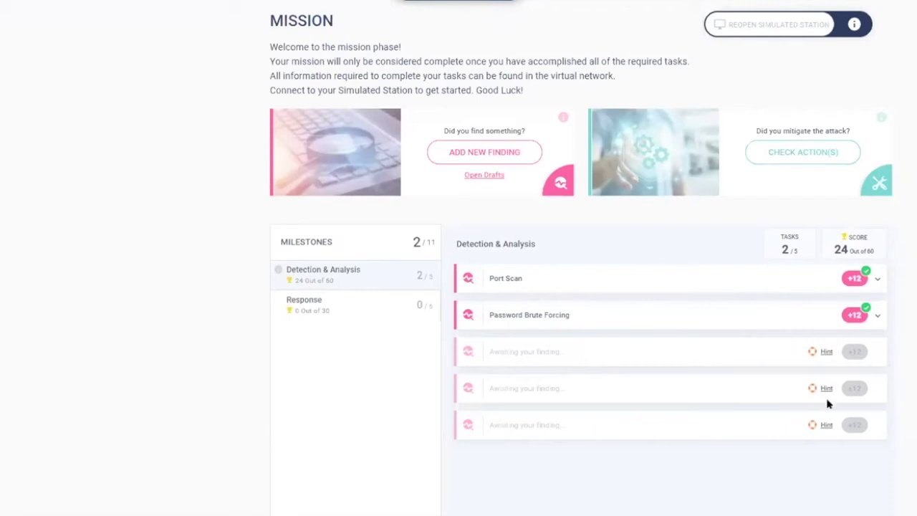
Take the third task's hint at half points and select its NMS suggestion.
click(826, 353)
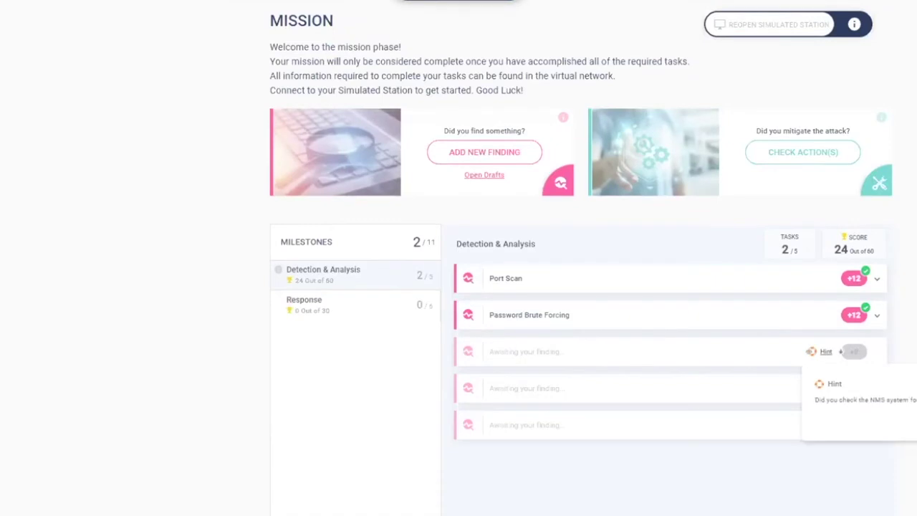
drag(813, 399, 916, 399)
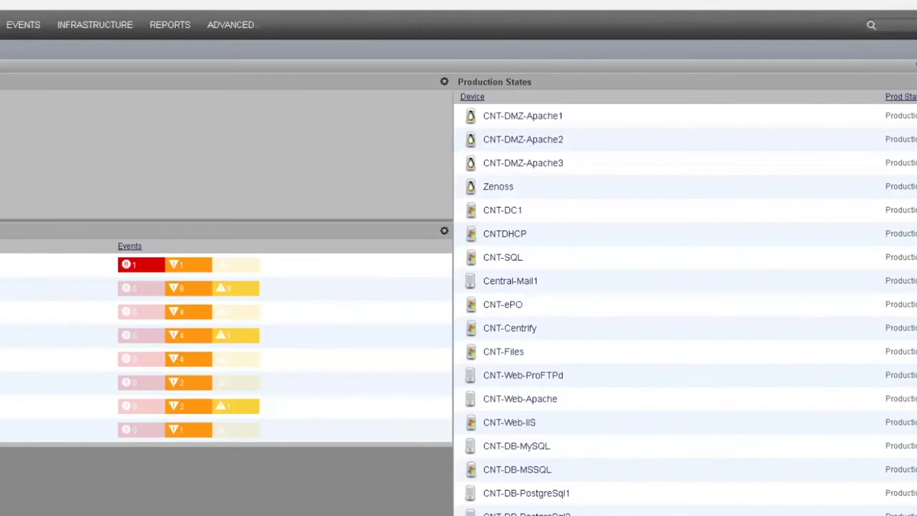
Open the critical-alert device and view its IP Services, with http on tcp 80 down.
click(133, 268)
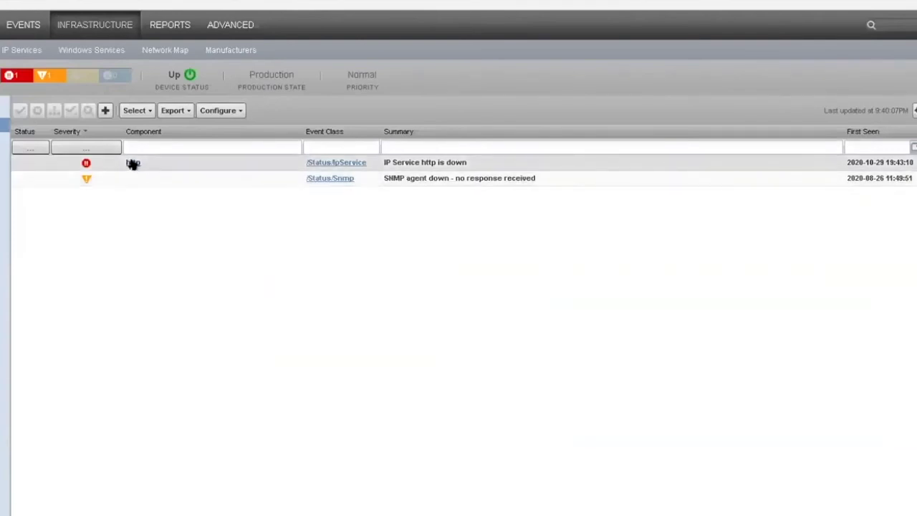
click(133, 163)
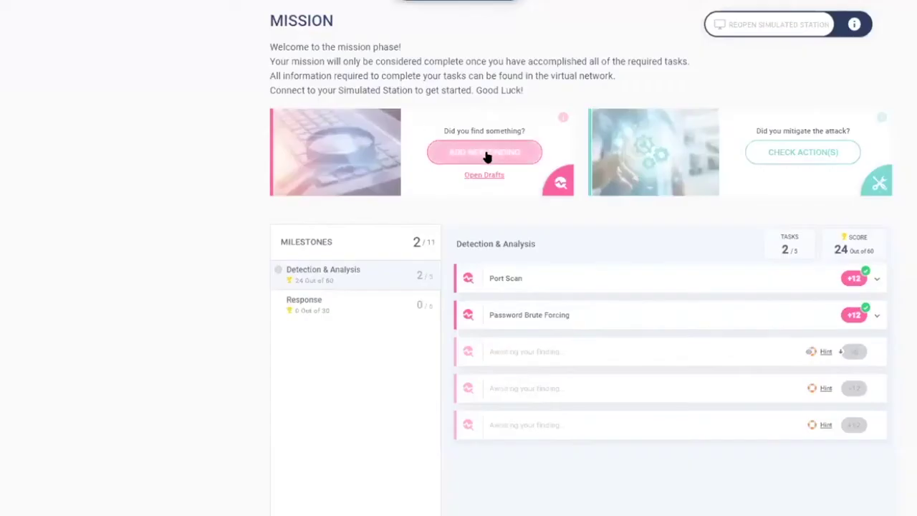
Start a Service Shutdown finding with apache2 as the service name.
click(485, 151)
click(452, 188)
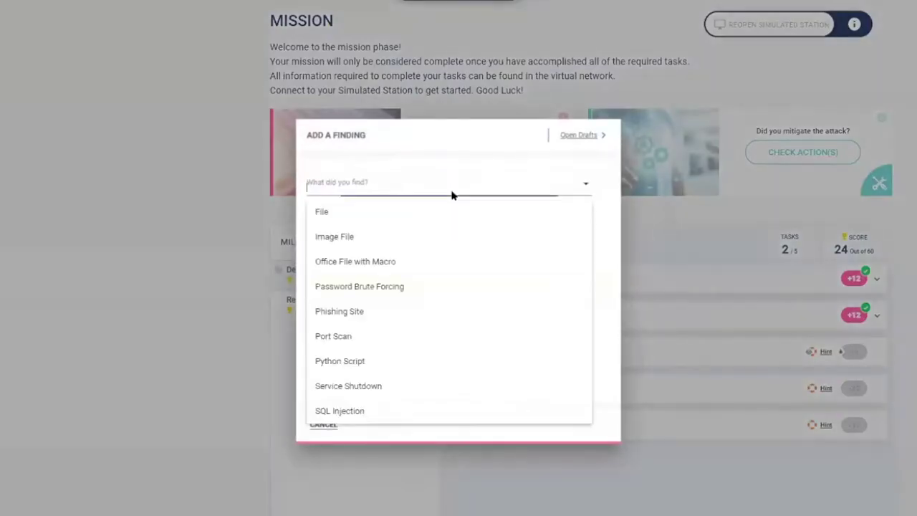
click(349, 385)
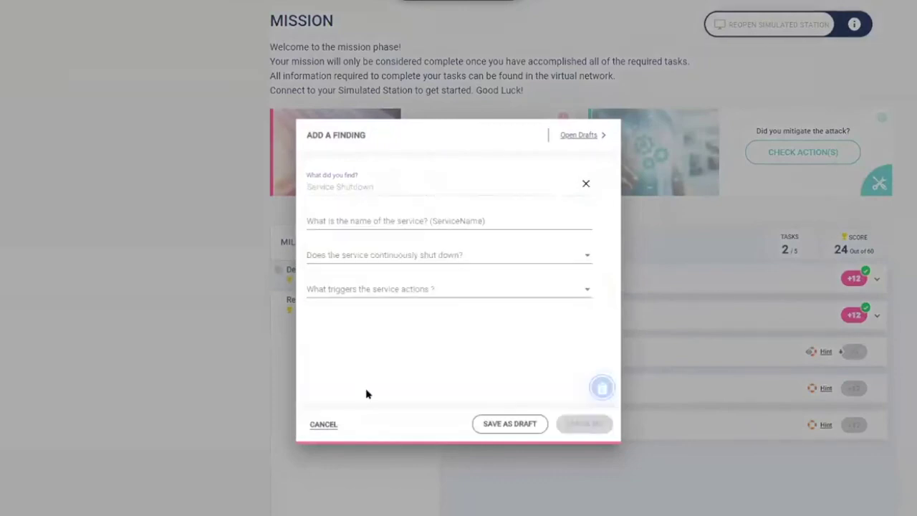
click(399, 218)
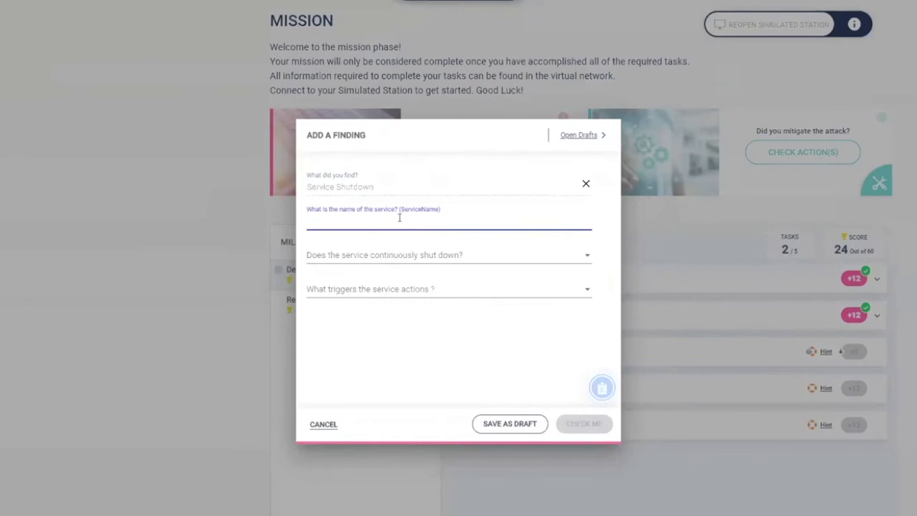
text(apache2)
Leave the shutdown and trigger questions unanswered and save the finding as a draft.
click(402, 256)
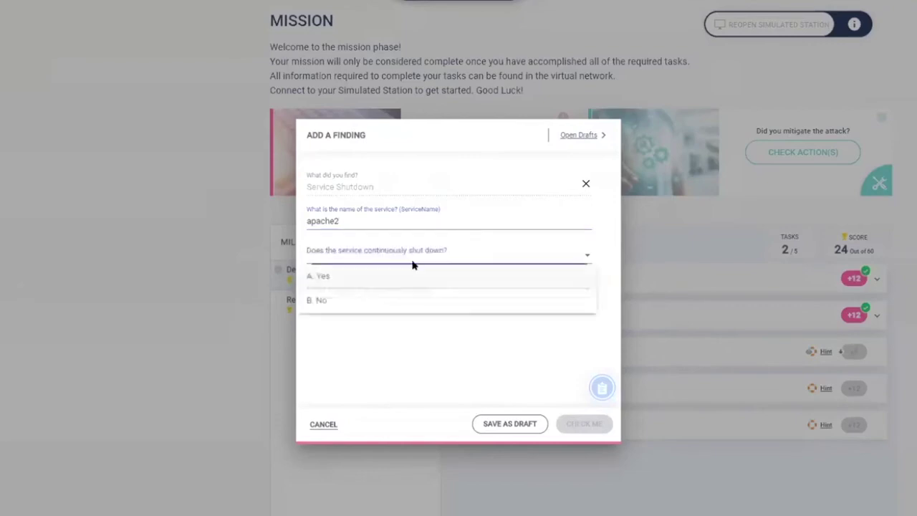
click(586, 254)
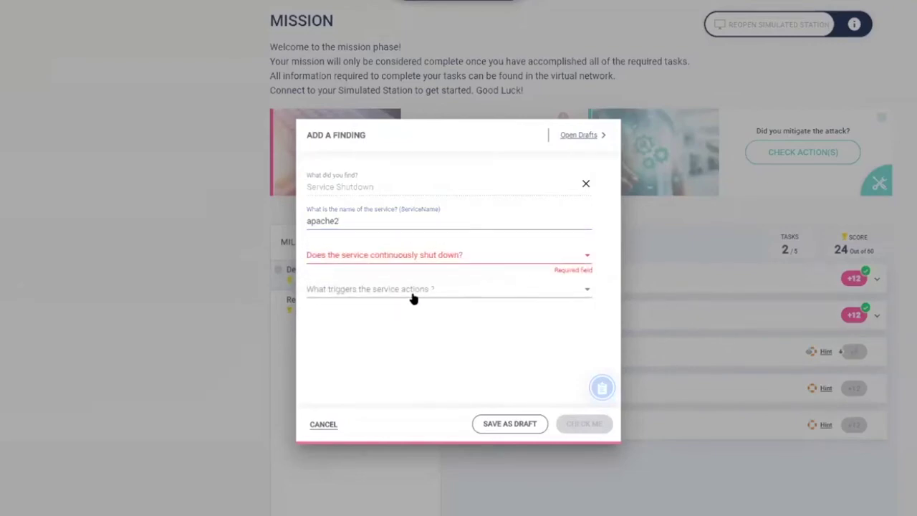
click(411, 296)
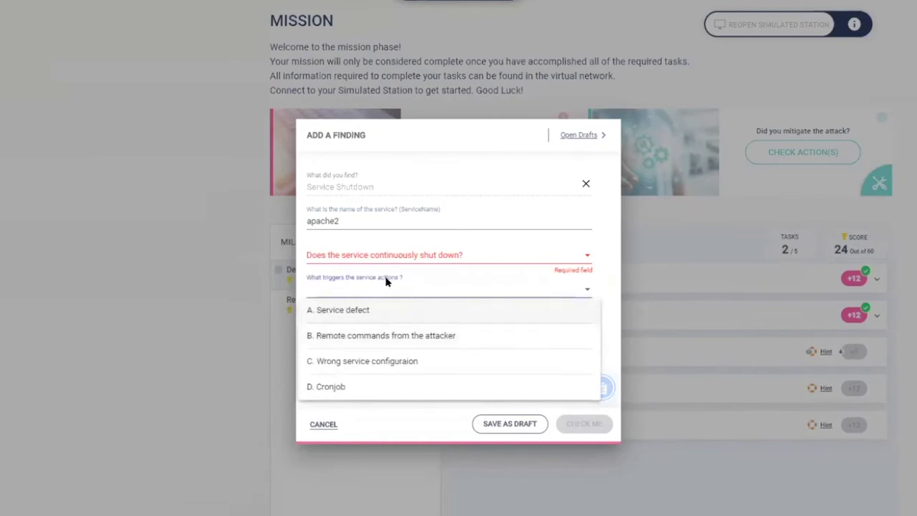
click(586, 290)
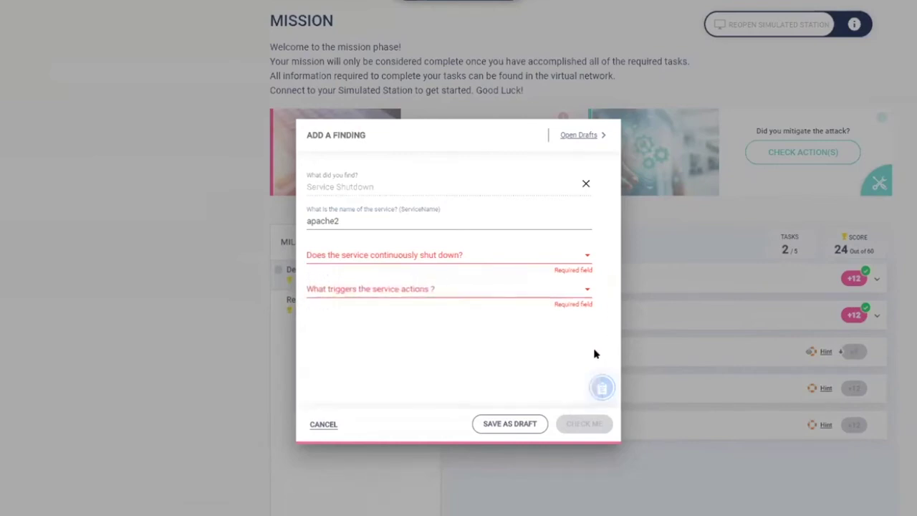
click(509, 424)
click(613, 391)
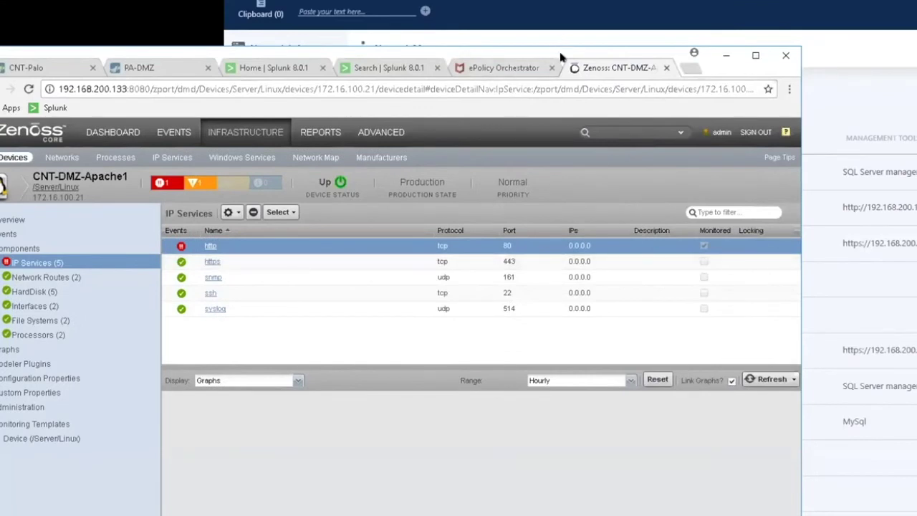
Rearrange the windows and search the network credentials list for apache.
drag(561, 54, 644, 63)
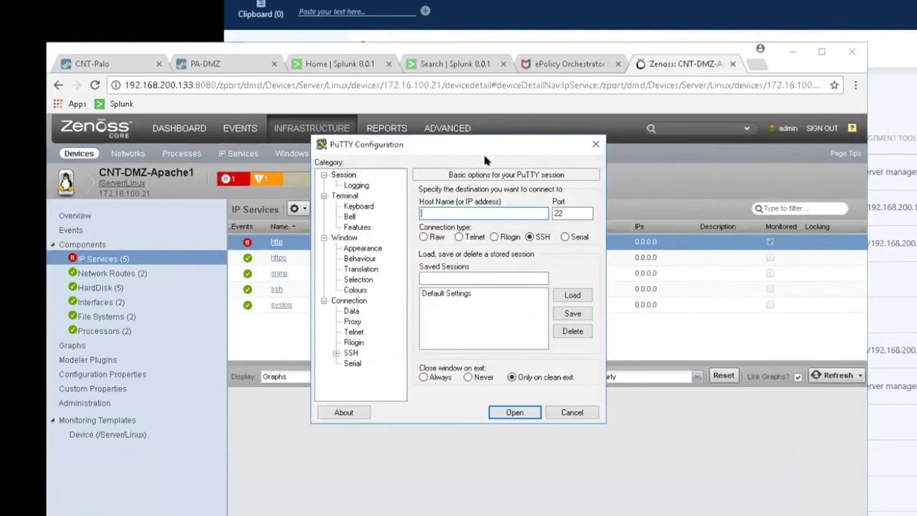
drag(492, 141, 153, 138)
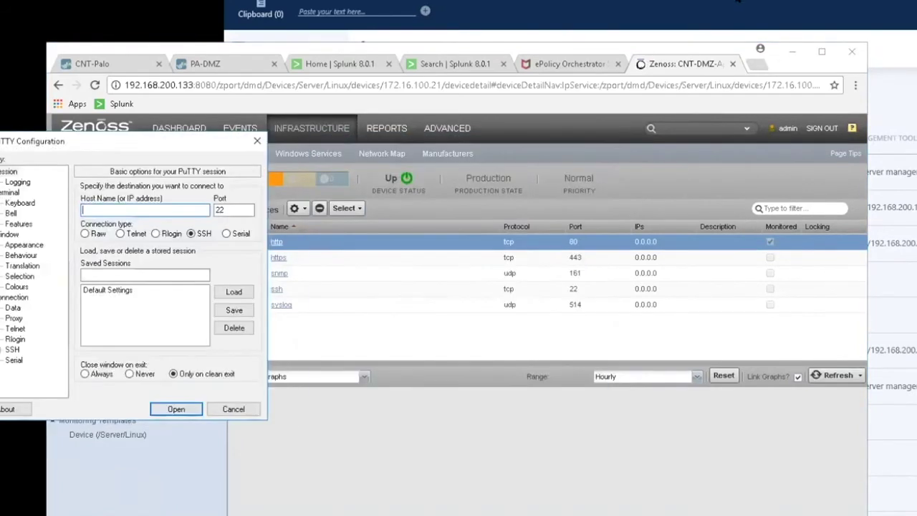
click(539, 36)
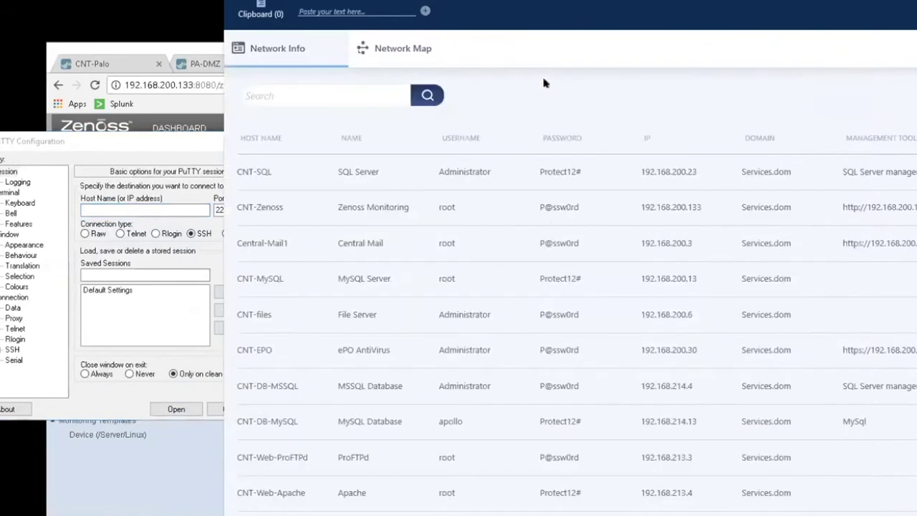
click(300, 93)
text(apche)
key(Return)
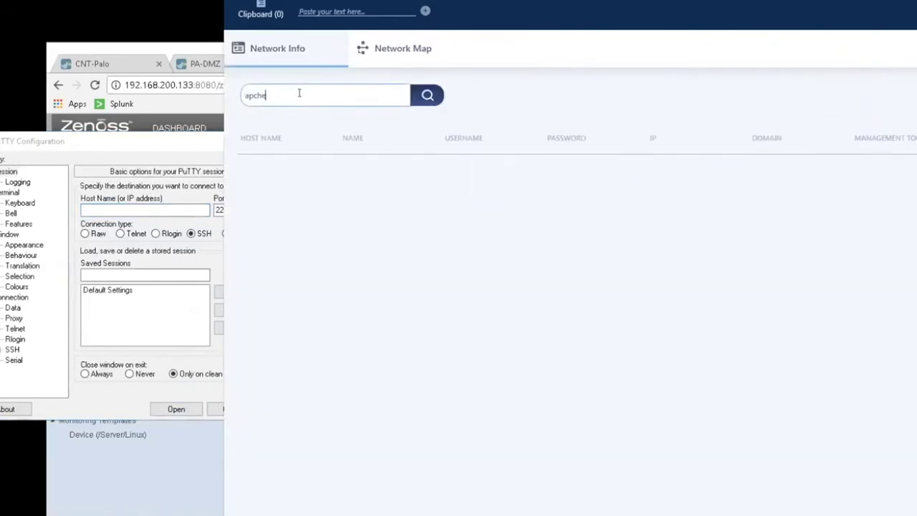
key(BackSpace)
key(BackSpace)
key(BackSpace)
text(ac)
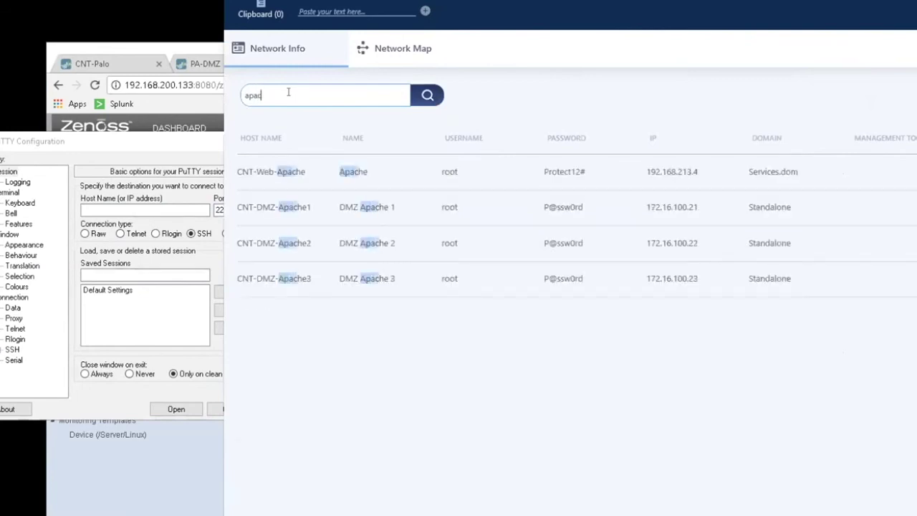
text(he)
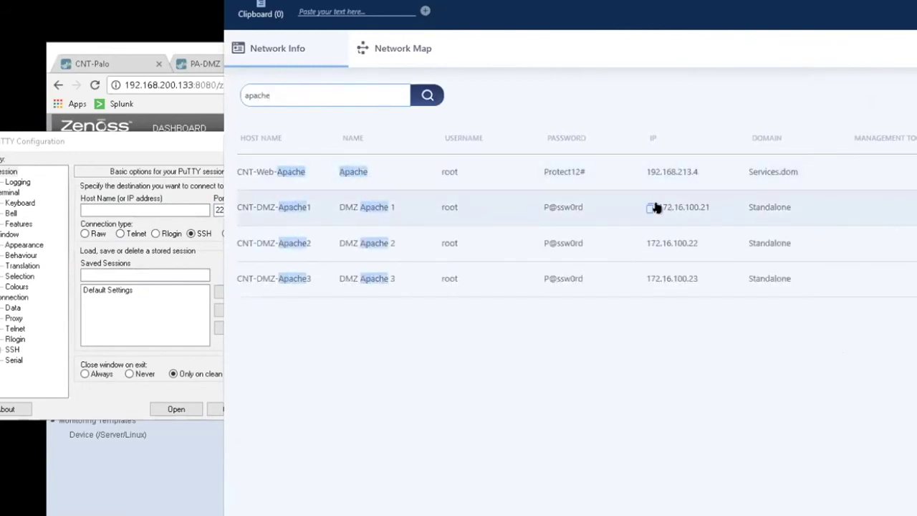
Paste 172.16.100.21 as the PuTTY host and open the SSH connection.
click(131, 146)
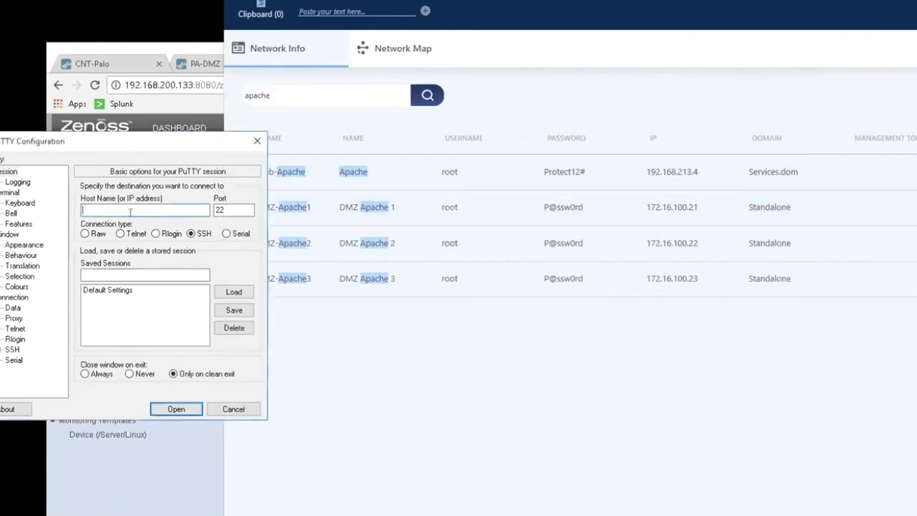
right_click(131, 212)
click(165, 266)
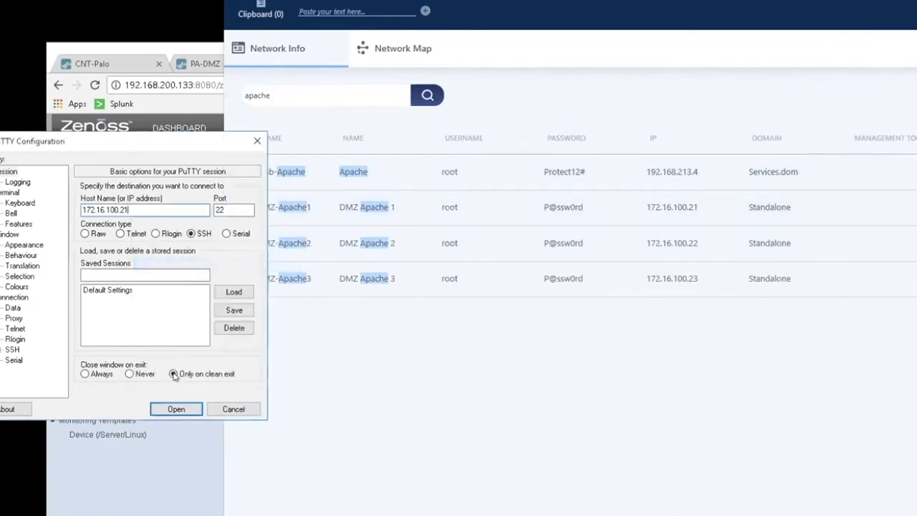
click(179, 410)
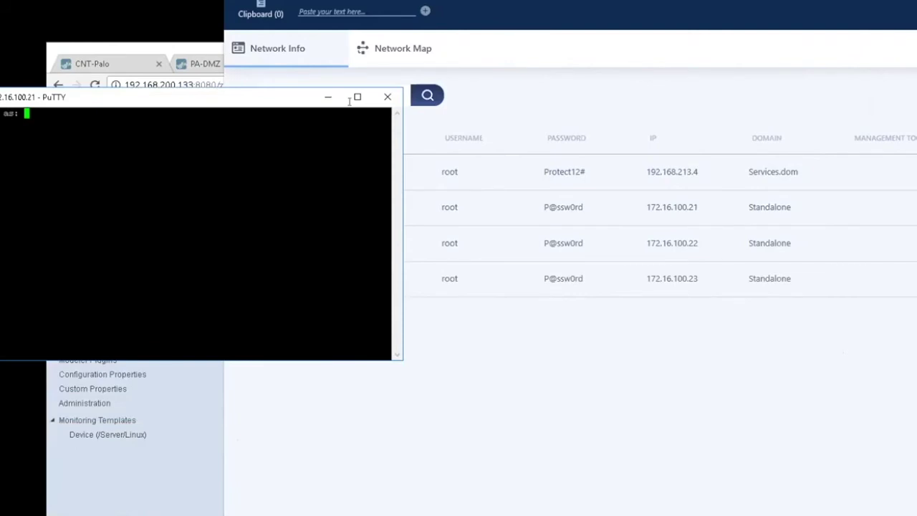
Log in to the server as root with the account password.
text(root)
key(Return)
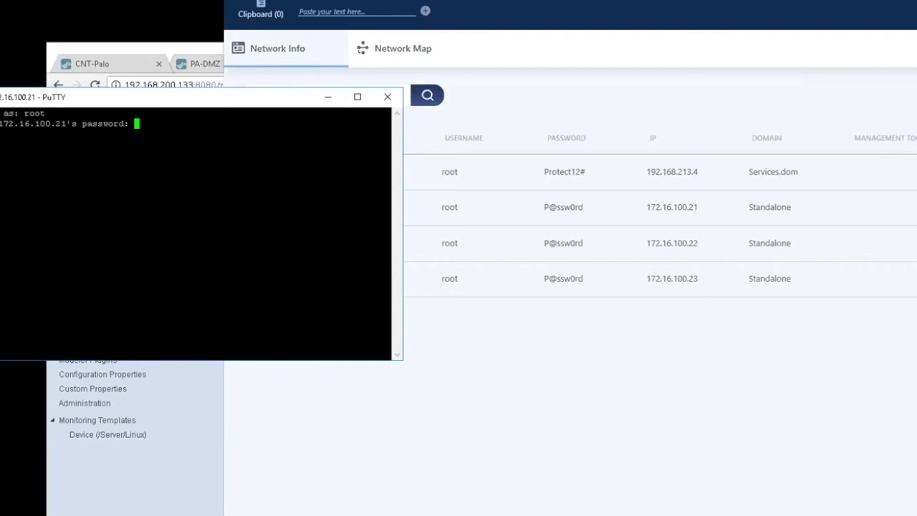
key(Return)
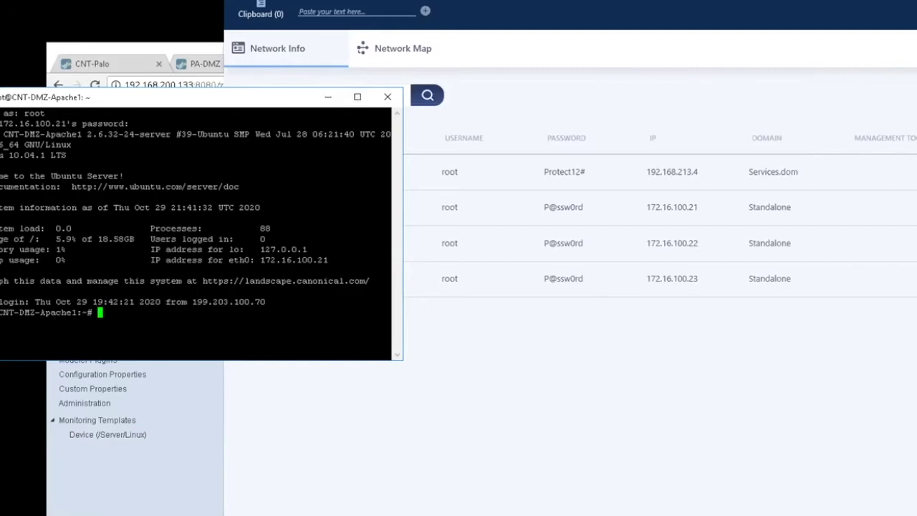
Clear the apache search from the host list, then maximize the server terminal.
drag(344, 97, 288, 139)
click(715, 90)
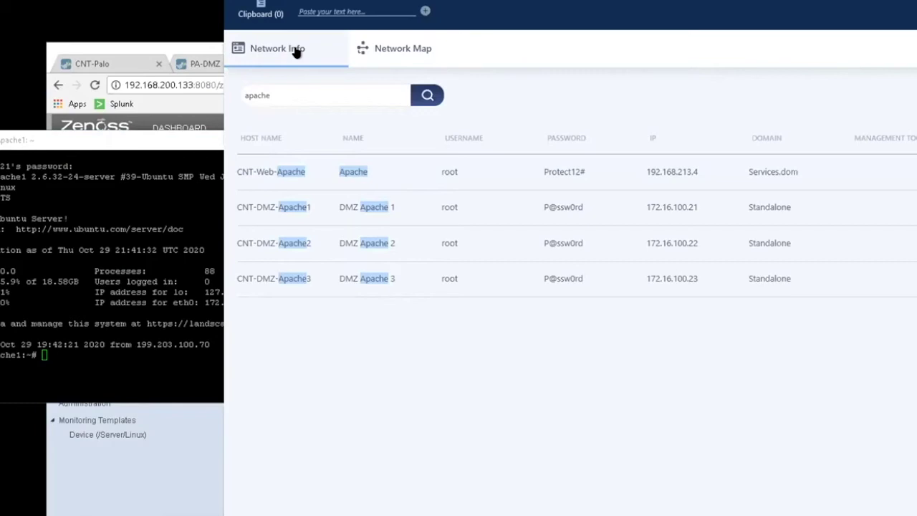
click(308, 89)
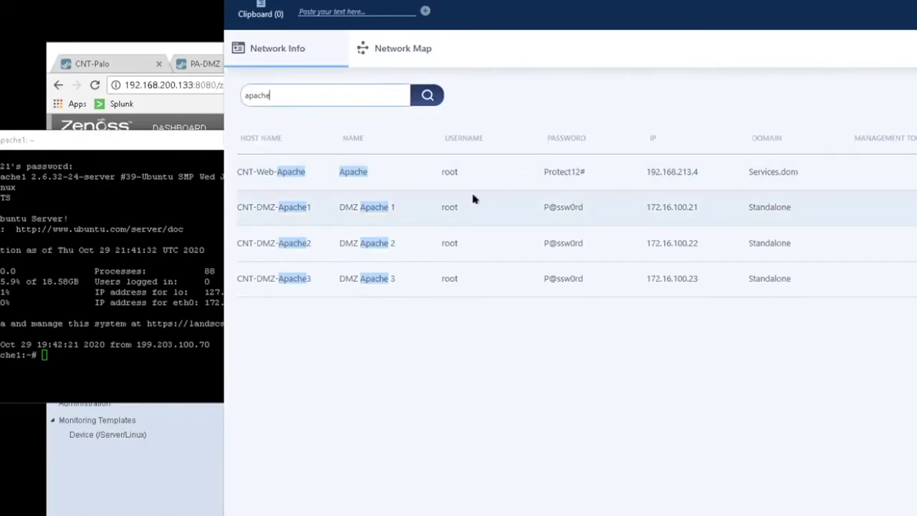
mouse_move(560, 209)
drag(272, 95, 236, 96)
key(BackSpace)
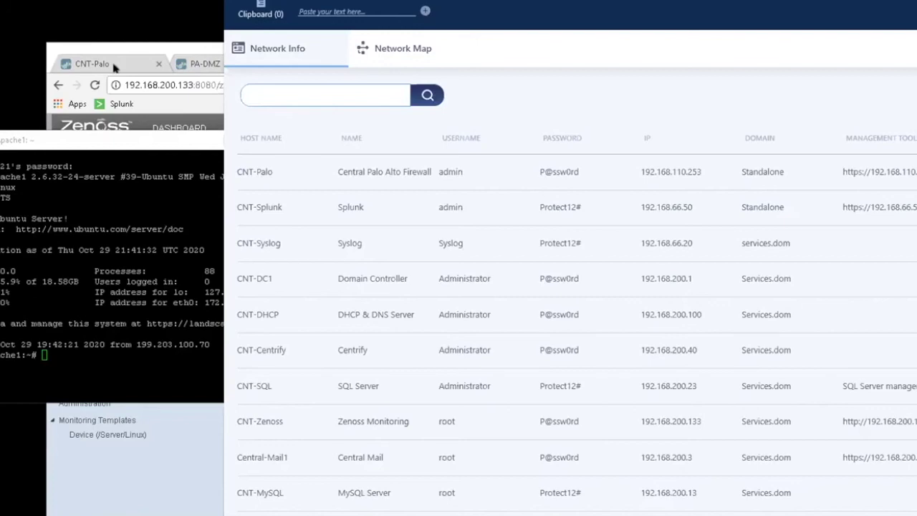
click(104, 141)
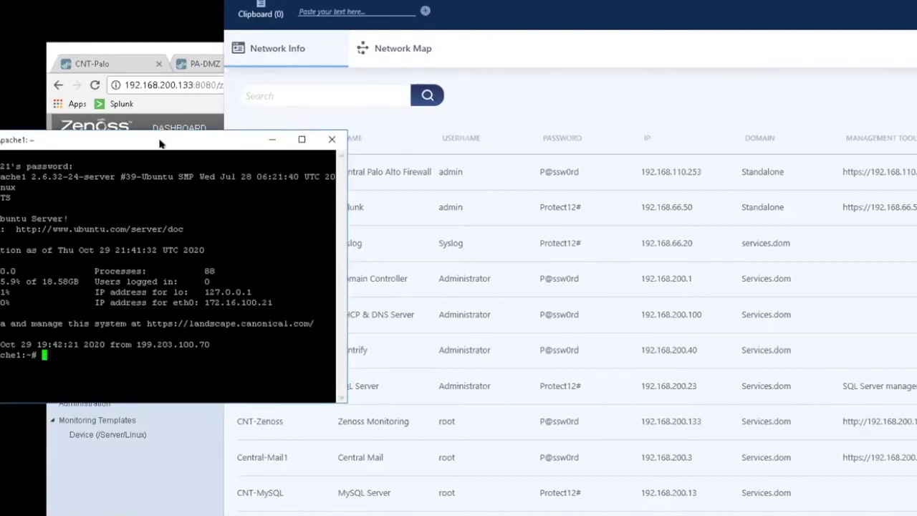
click(302, 139)
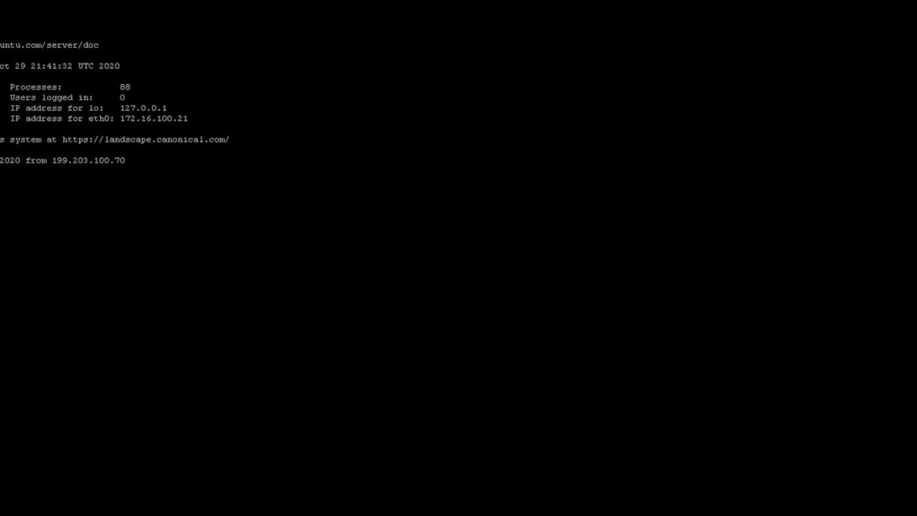
Start the apache2 service with its init script, then run a status check.
text(s)
text(pache2 )
text(start)
key(Return)
key(Up)
text(\)
key(BackSpace)
key(BackSpace)
key(BackSpace)
key(BackSpace)
key(BackSpace)
text(taus)
key(Return)
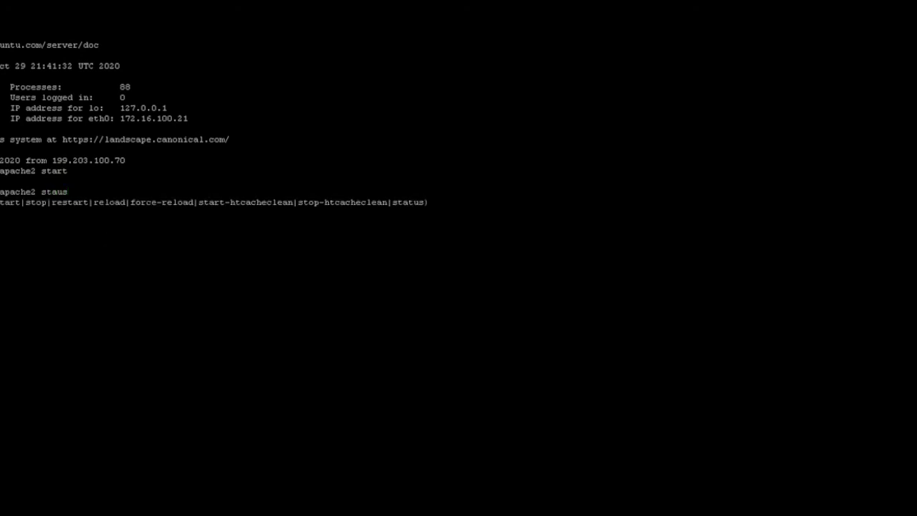
Correct the misspelled status command and rerun the apache2 status check several times.
key(Up)
key(BackSpace)
key(BackSpace)
text(tus)
key(Up)
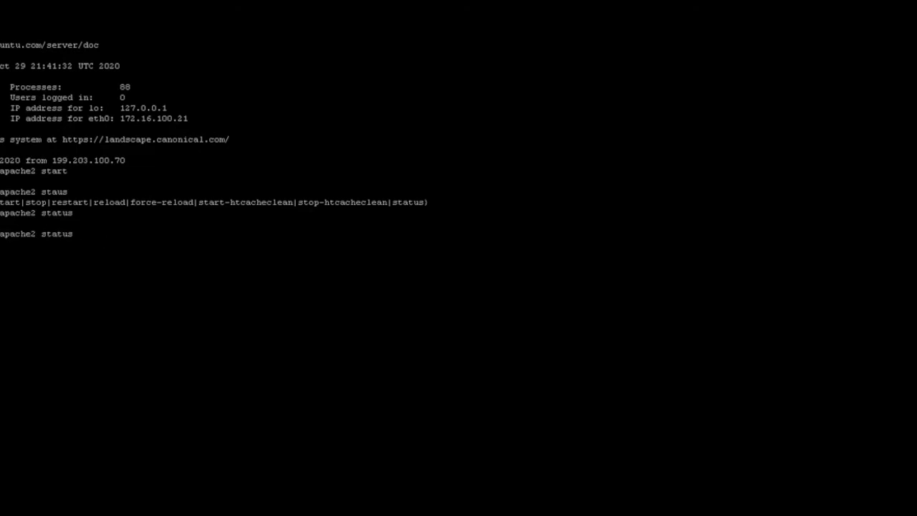
key(Return)
key(Up)
key(Return)
key(Up)
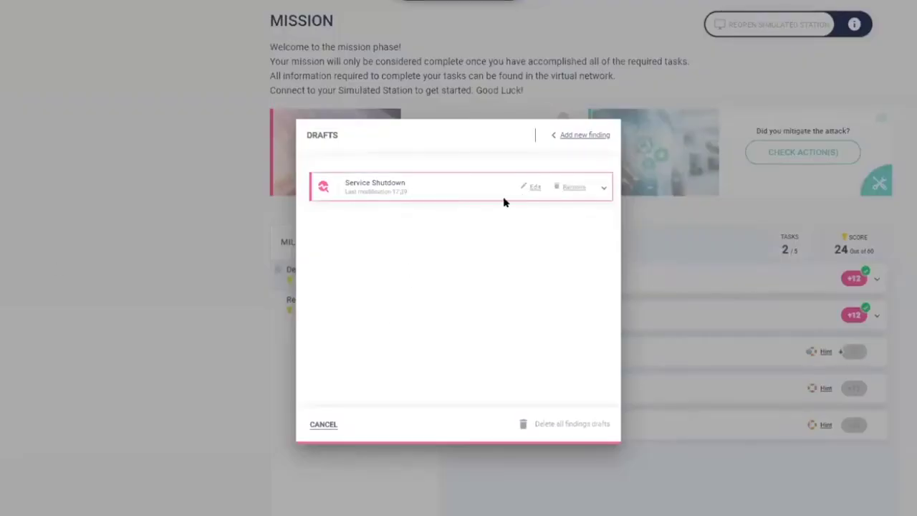
Answer 'A. Yes' to 'Does the service continuously shut down?' and save Service Shutdown as a draft.
click(530, 185)
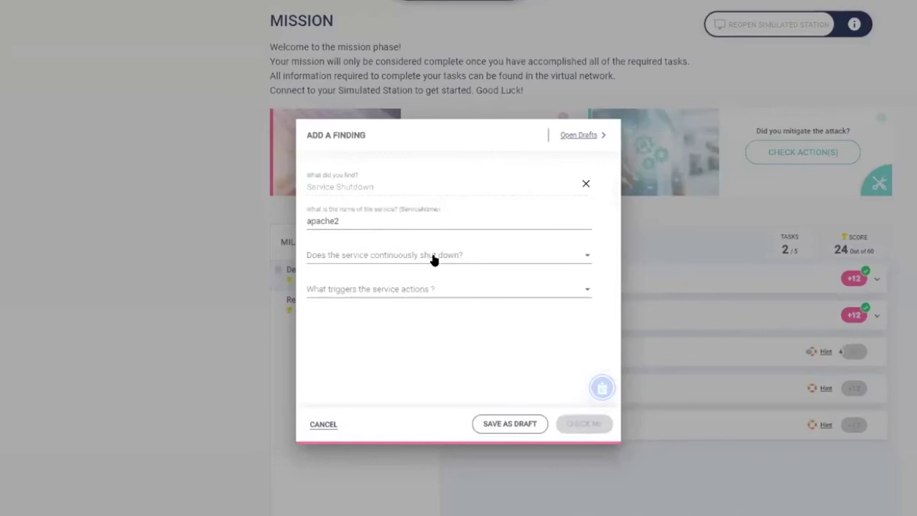
click(433, 260)
click(318, 273)
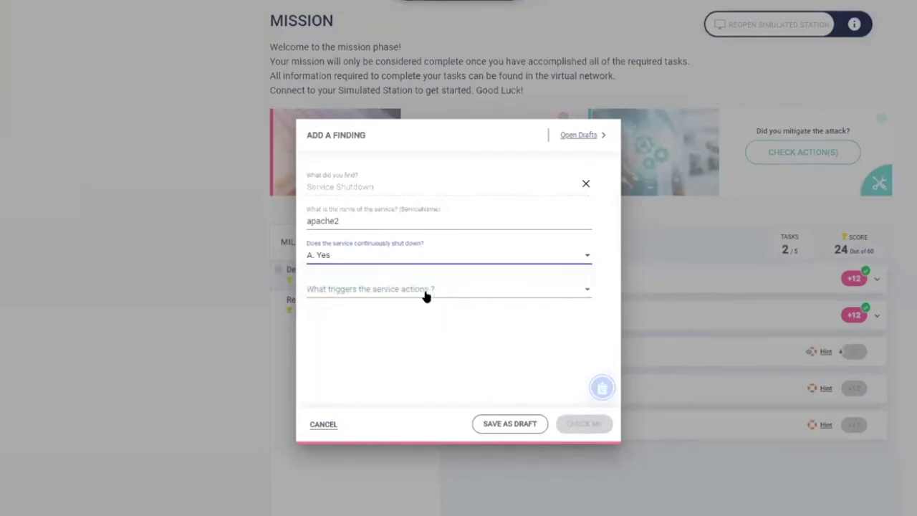
click(500, 428)
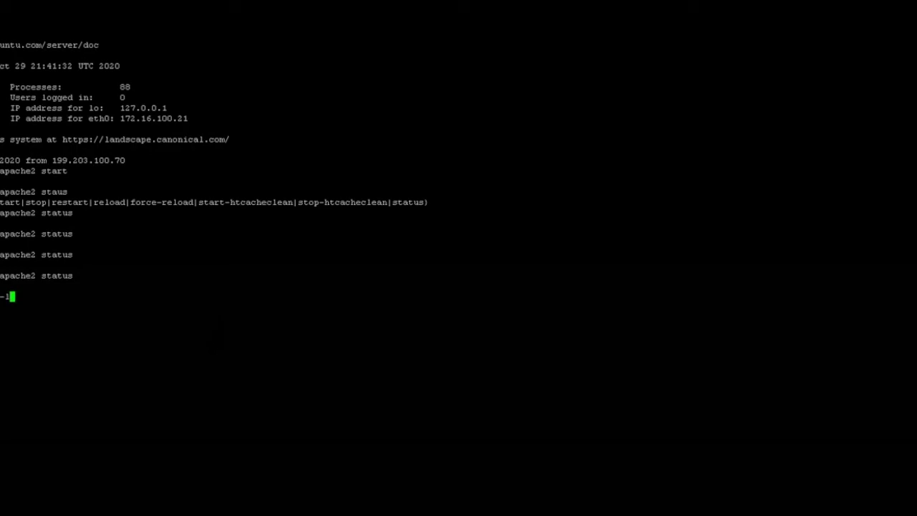
Run crontab -l to list the server's scheduled cron jobs.
key(Return)
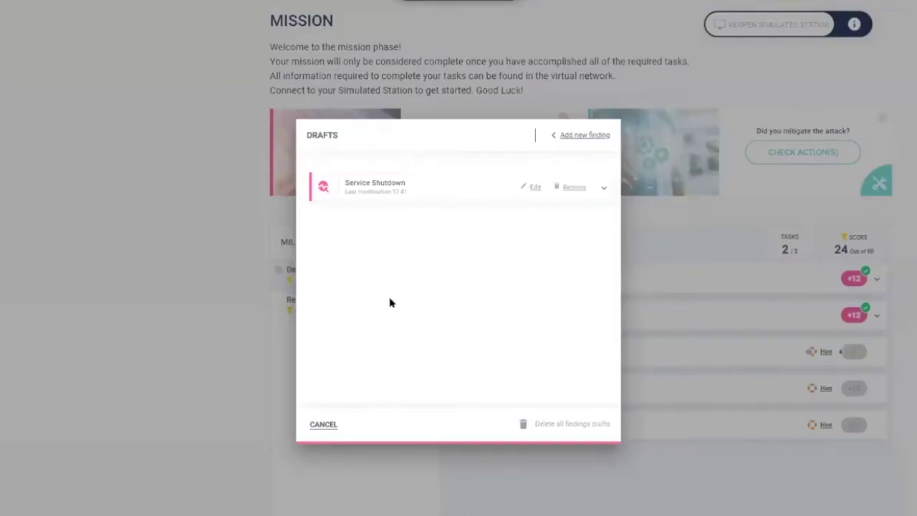
Set 'What triggers the service actions?' to 'D. Cronjob' and verify the Service Shutdown answers with Check Me.
click(505, 187)
click(366, 289)
click(372, 386)
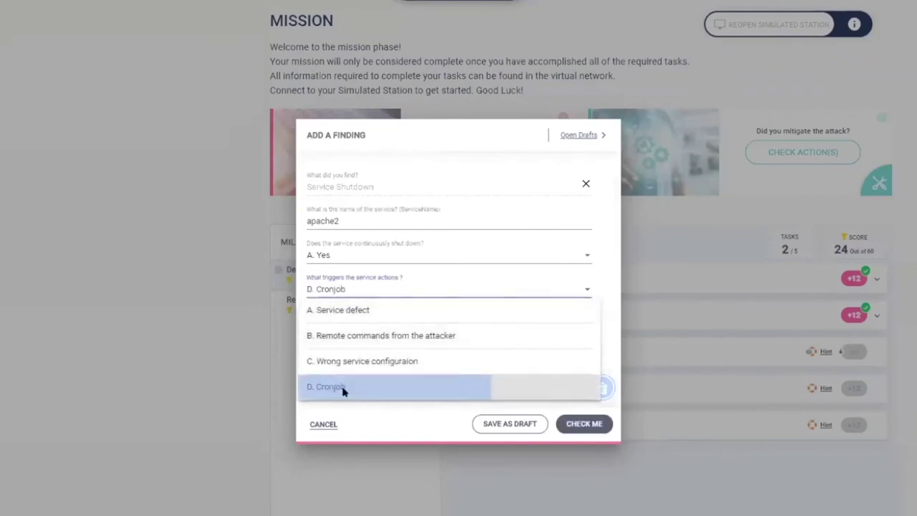
click(584, 425)
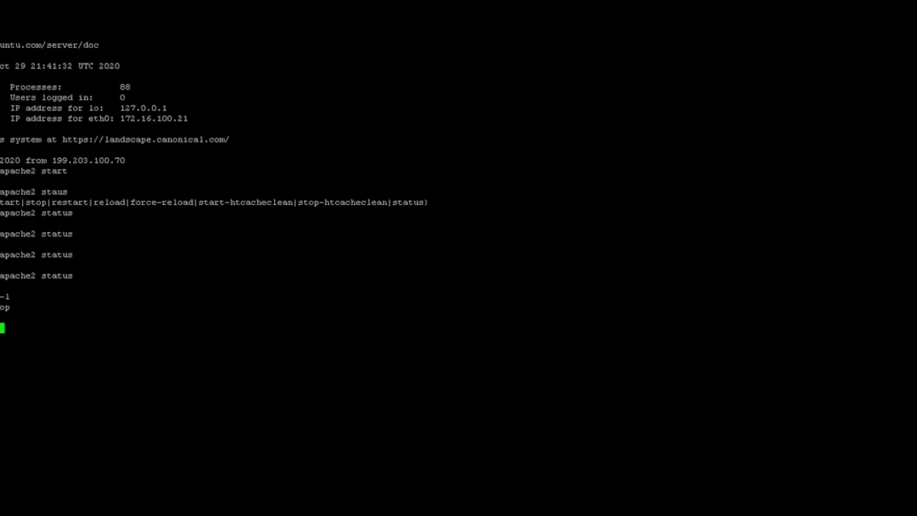
Enter a cat command for the bd_bash.sh script path referenced by the cron job.
text(/bd_bash)
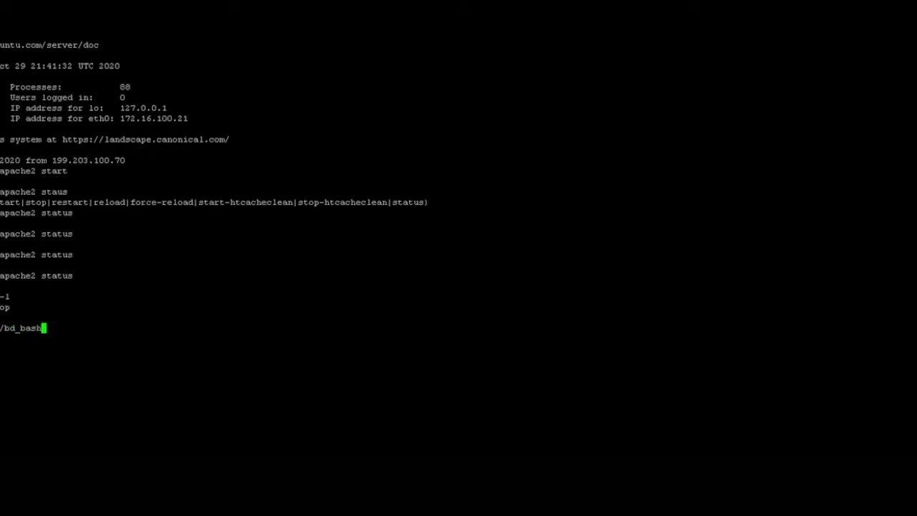
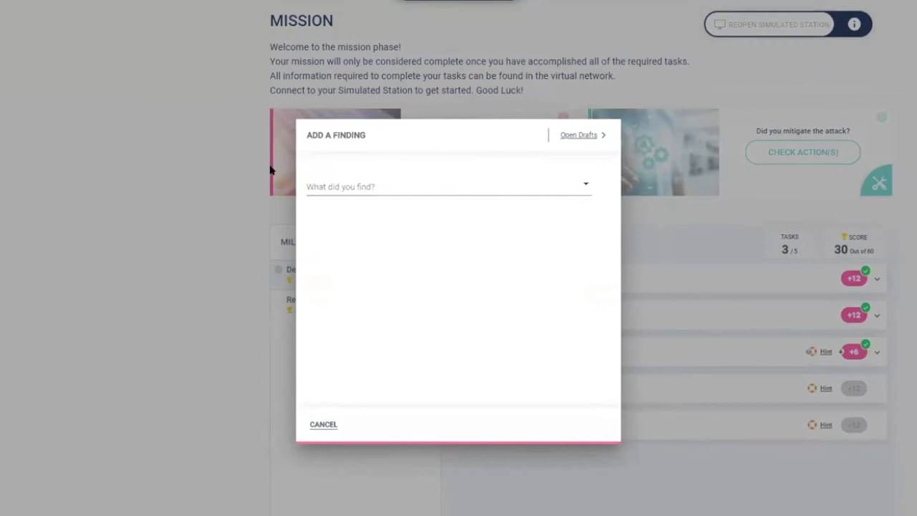
Start a File finding with the path /tmp/bd_bash.sh.
click(341, 185)
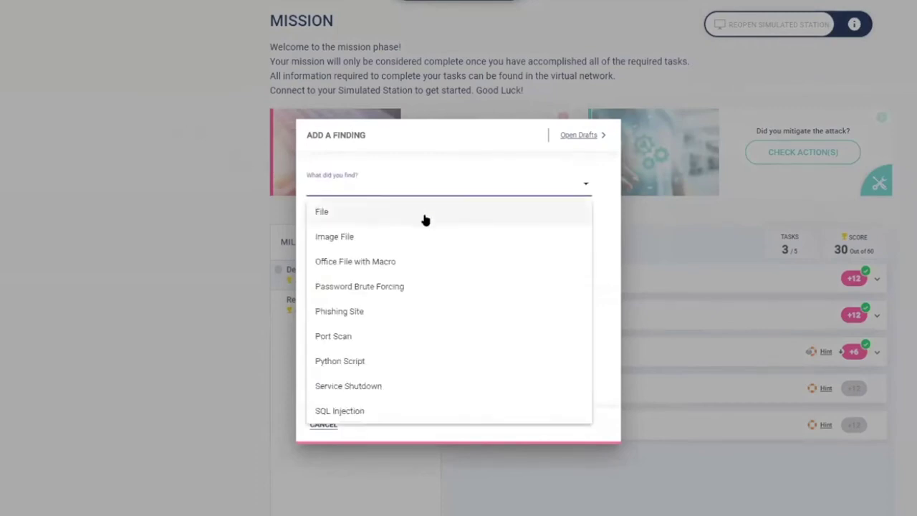
click(328, 214)
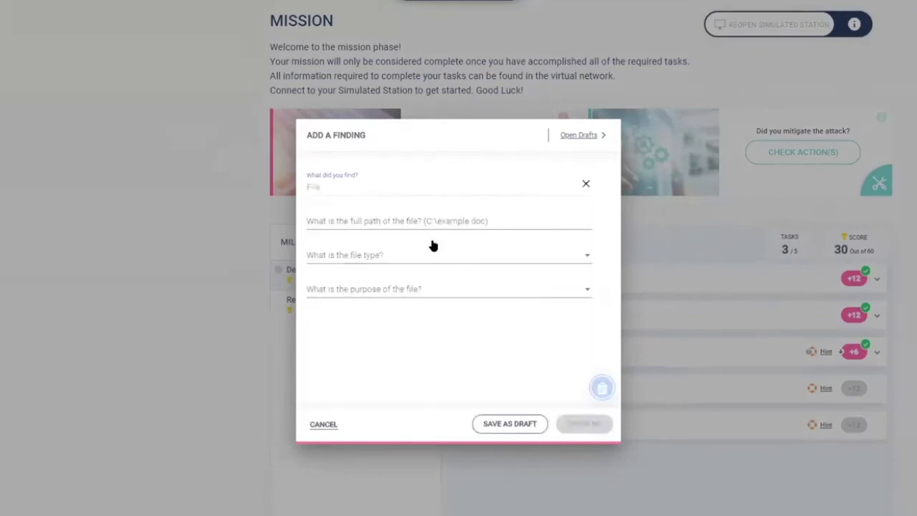
click(415, 218)
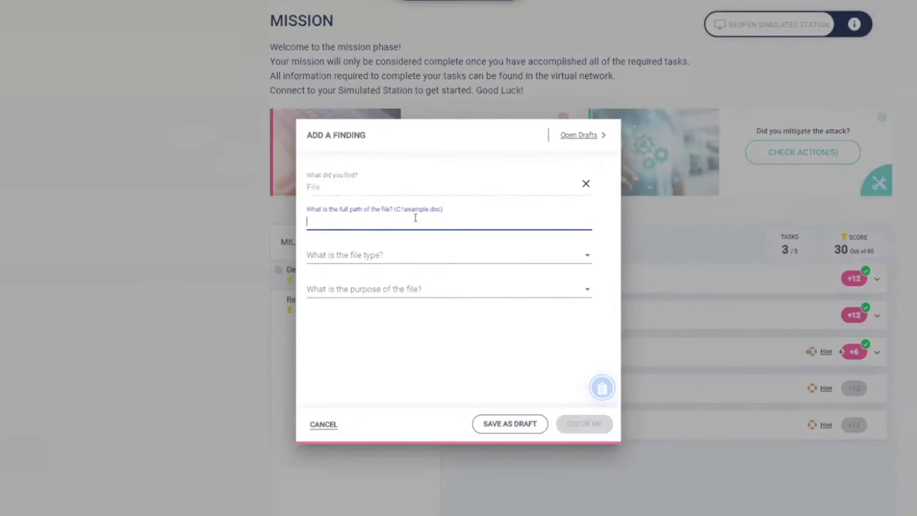
text(/tmp/bd_bash.sh)
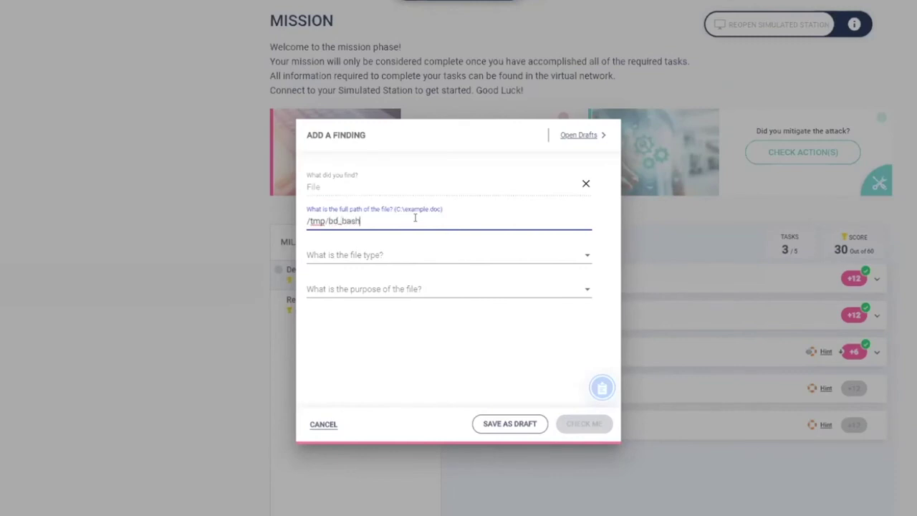
Mark it a bash script for exfiltrating usernames and passwords, and check the answers.
click(382, 256)
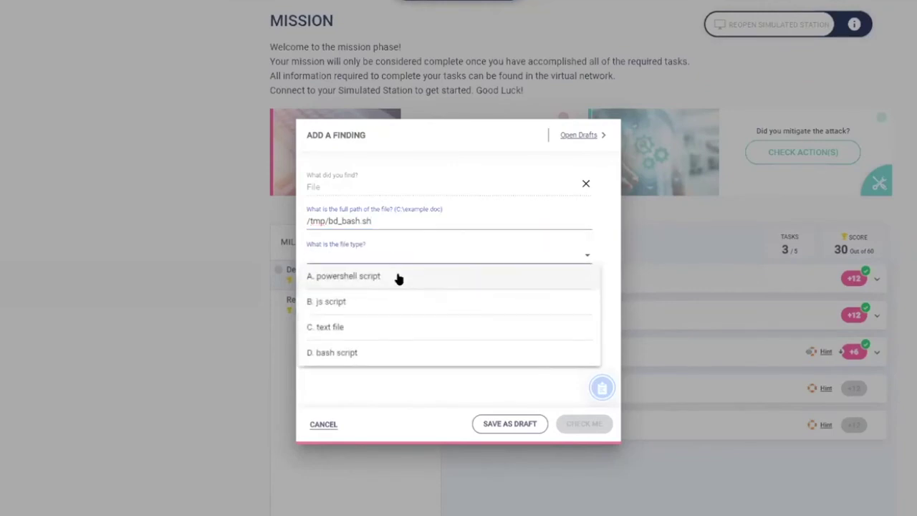
click(329, 352)
click(384, 294)
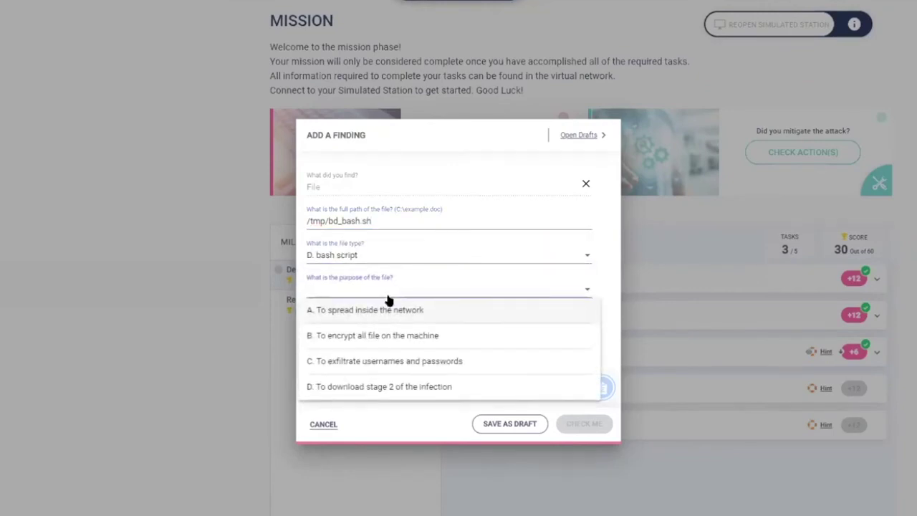
click(385, 367)
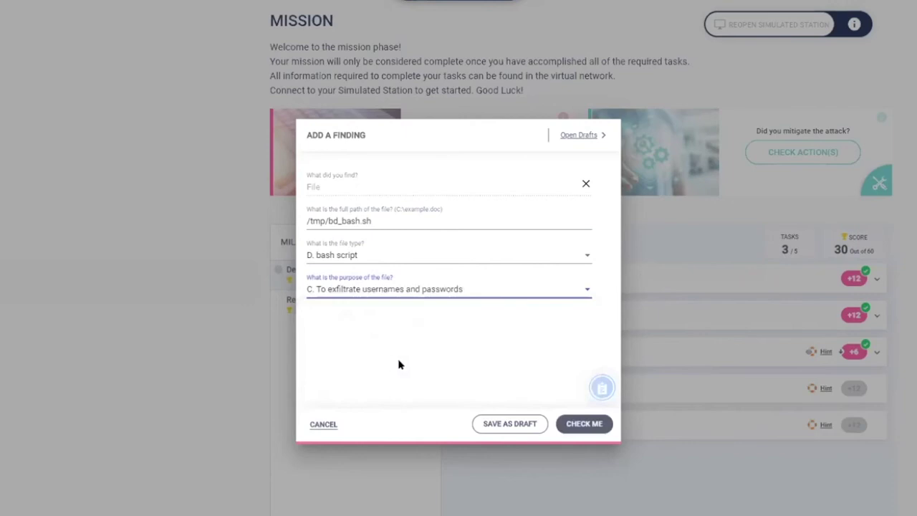
click(584, 424)
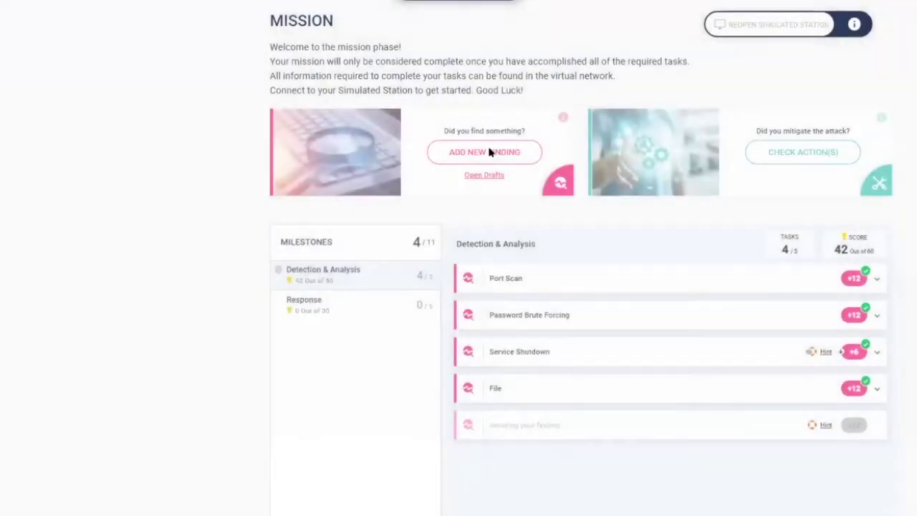
Submit the File finding and start a Python Script finding at /tmp/b64phpuploader.py.
click(492, 152)
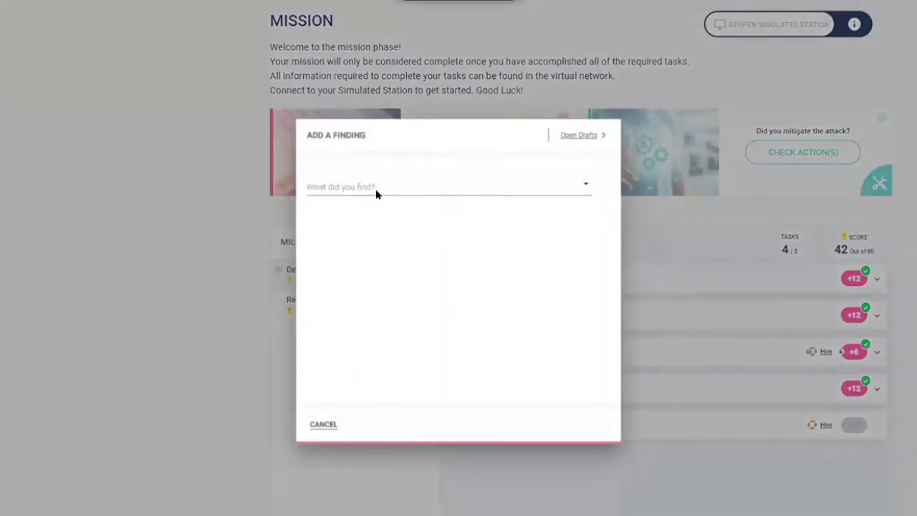
click(376, 194)
click(352, 362)
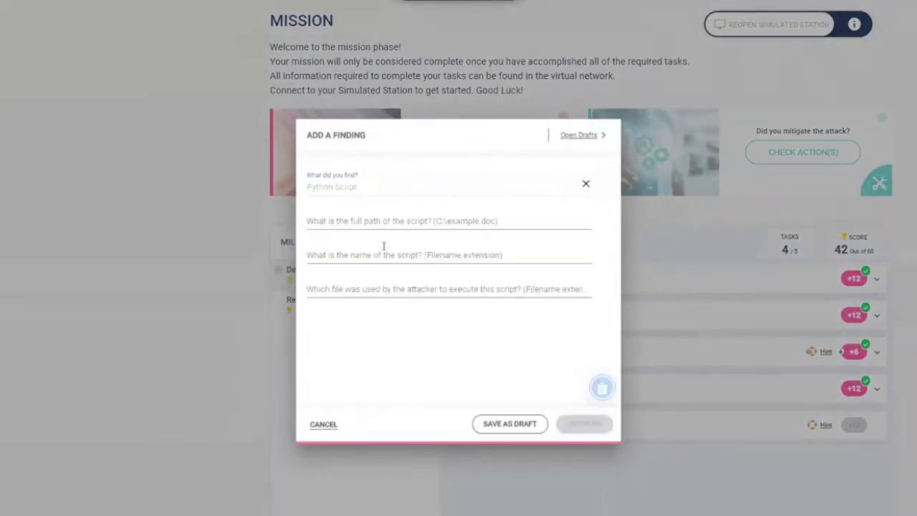
click(374, 221)
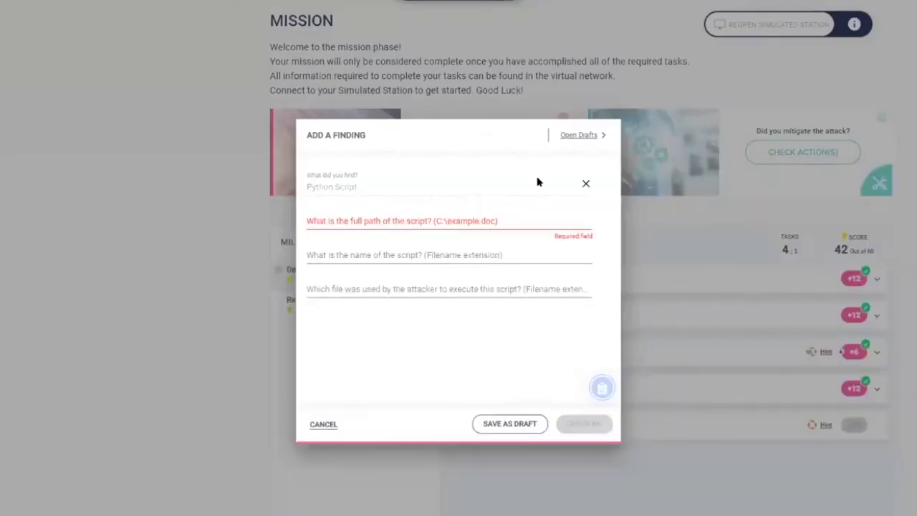
drag(432, 127, 466, 110)
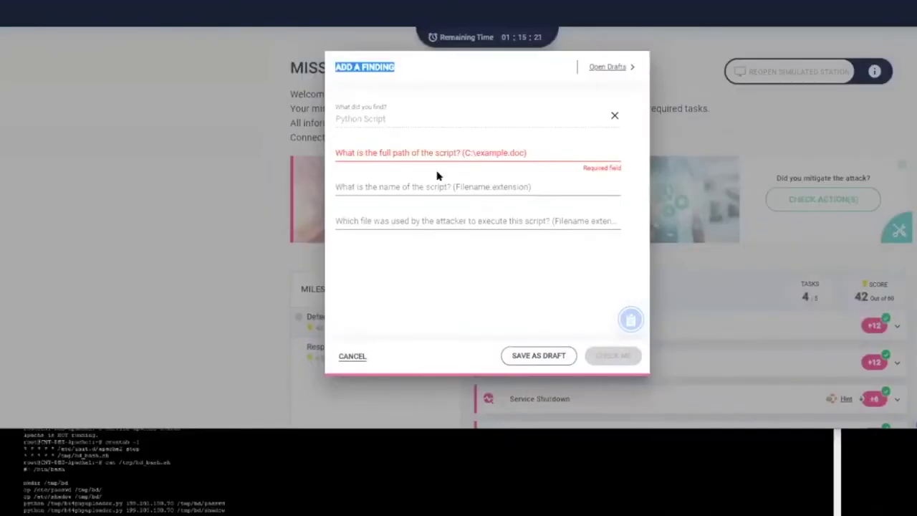
click(421, 232)
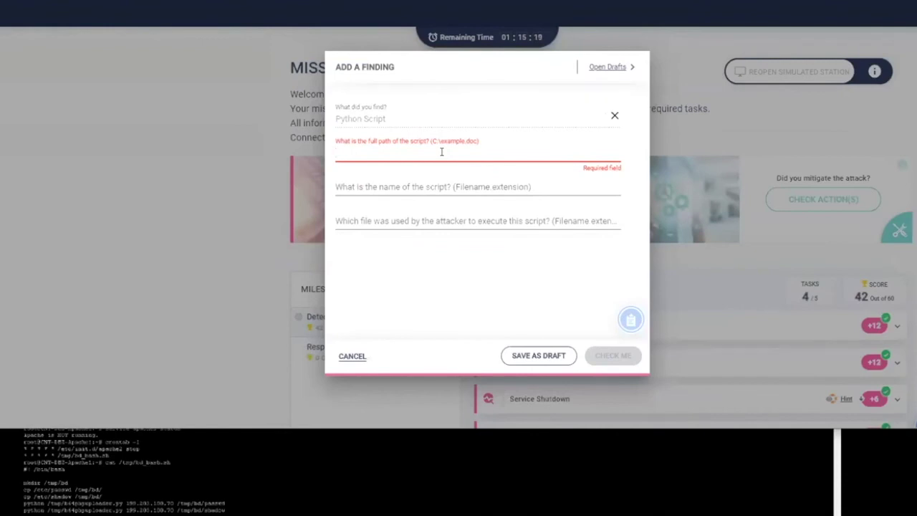
text(/tmp/)
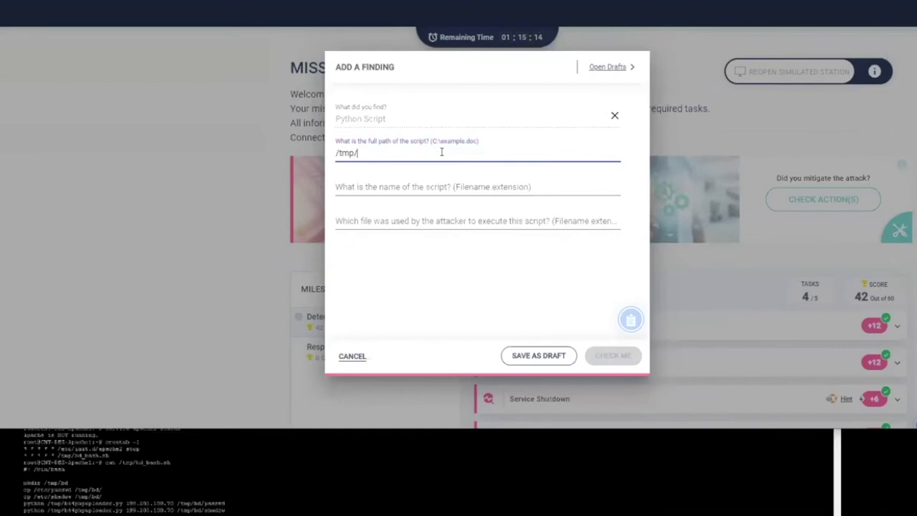
text(b64phpuploader)
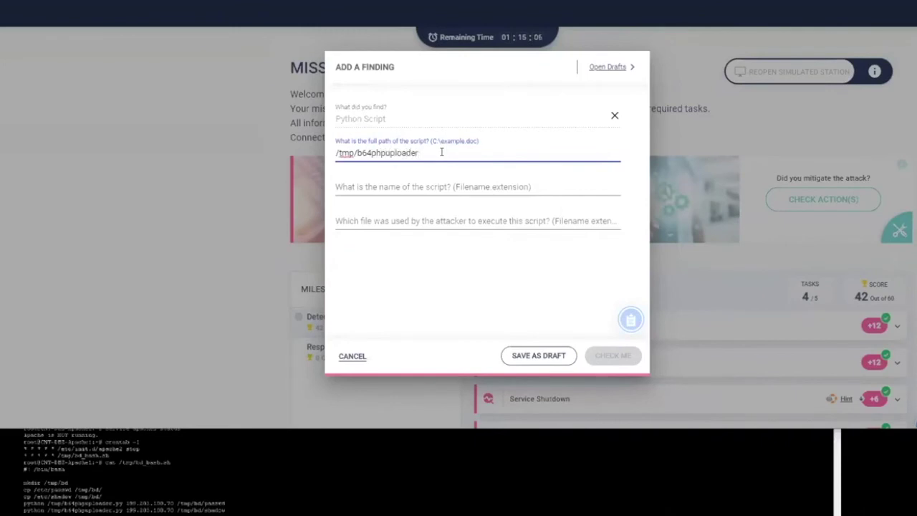
text(.py)
Give script name b64phpuploader.py and launching file bd_bash.sh, then check the answers.
click(393, 185)
text(b64)
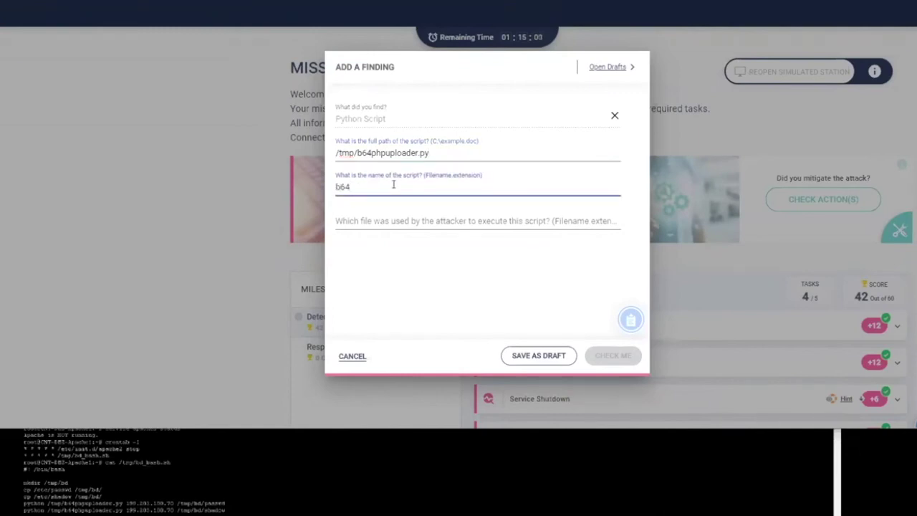
text(phpuploader.py)
click(402, 215)
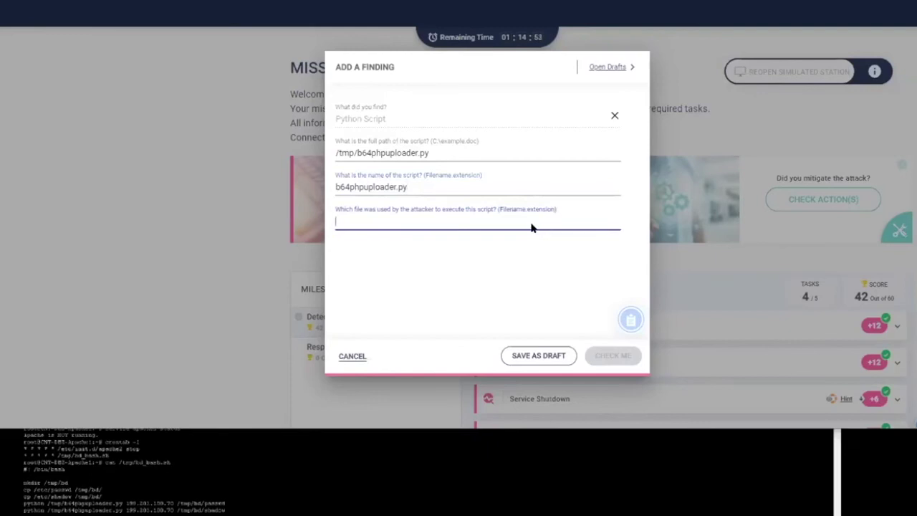
click(531, 228)
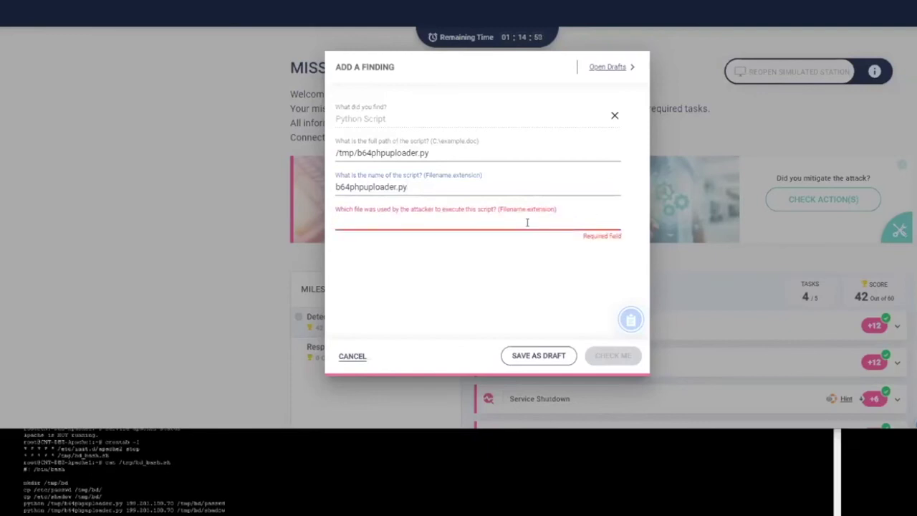
text(bd_bash.sh)
click(595, 355)
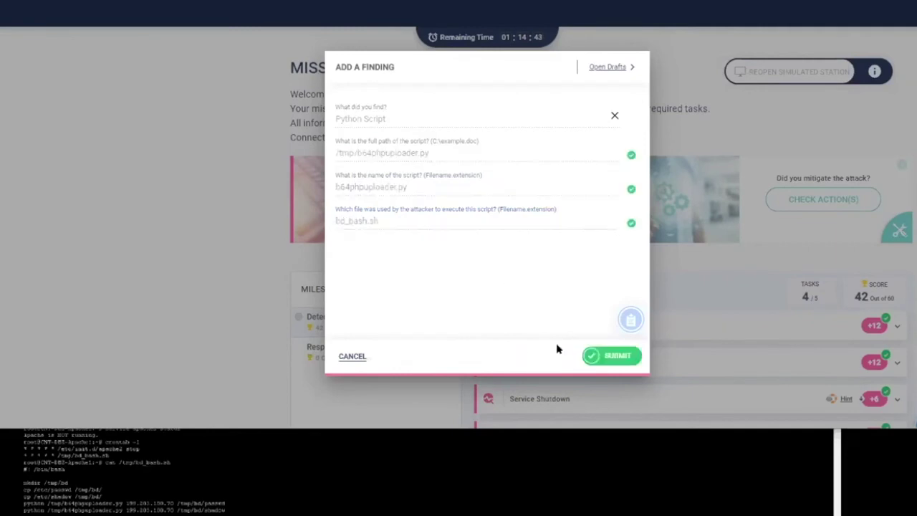
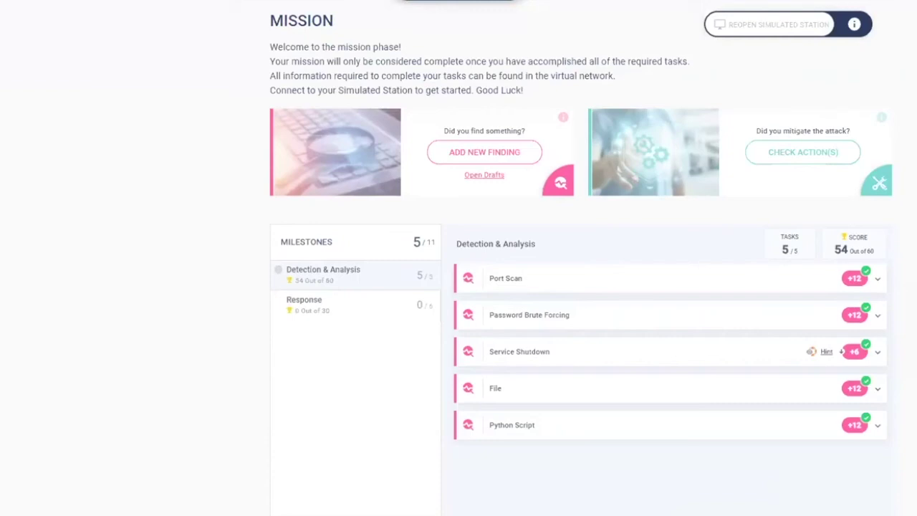
Open the Response milestone's six pending tasks, briefly checking Detection & Analysis at 5/5, 54 of 60.
click(336, 303)
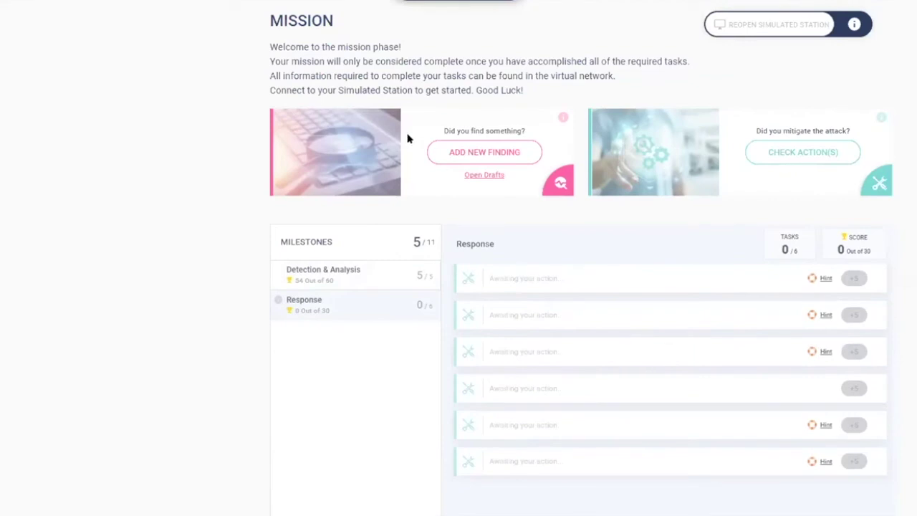
click(349, 276)
click(351, 311)
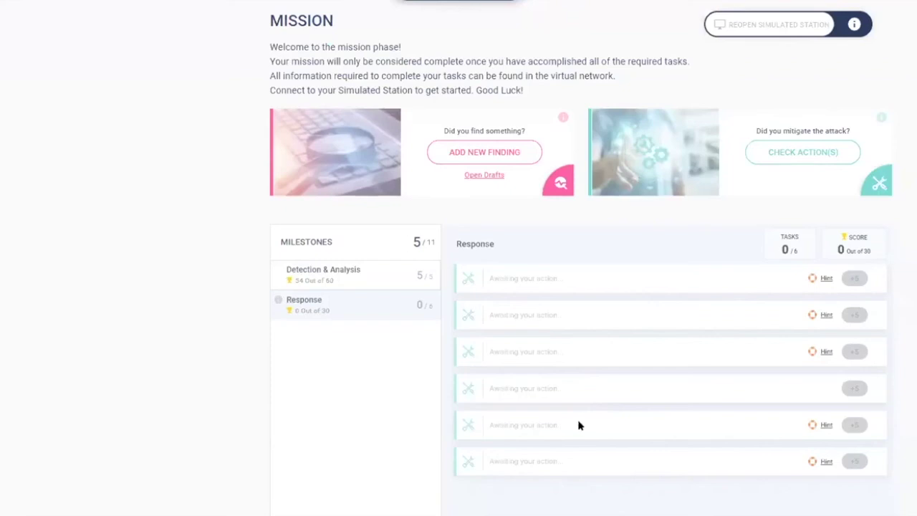
Submit the cleanup actions in the 'Did you mitigate the attack?' card for scoring.
click(787, 153)
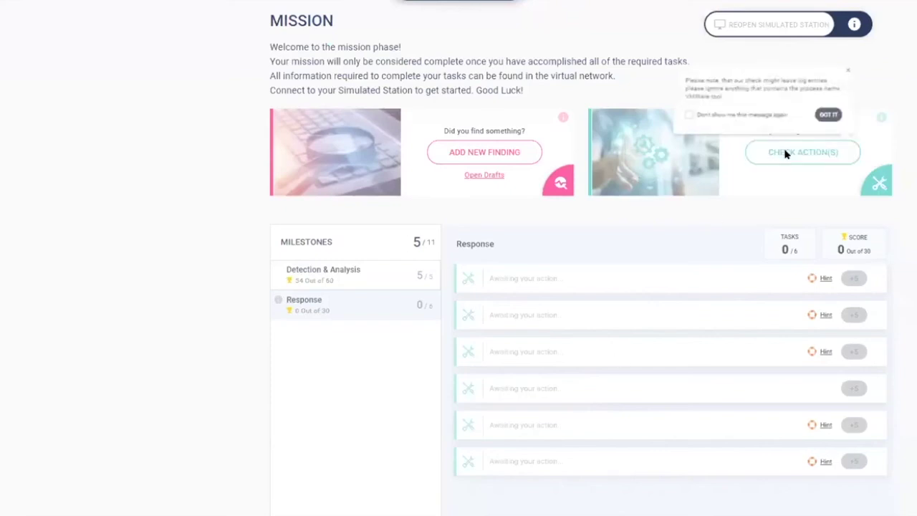
Dismiss the VMware-tool log-entry note so the Response tasks are scored 4 of 6.
click(833, 116)
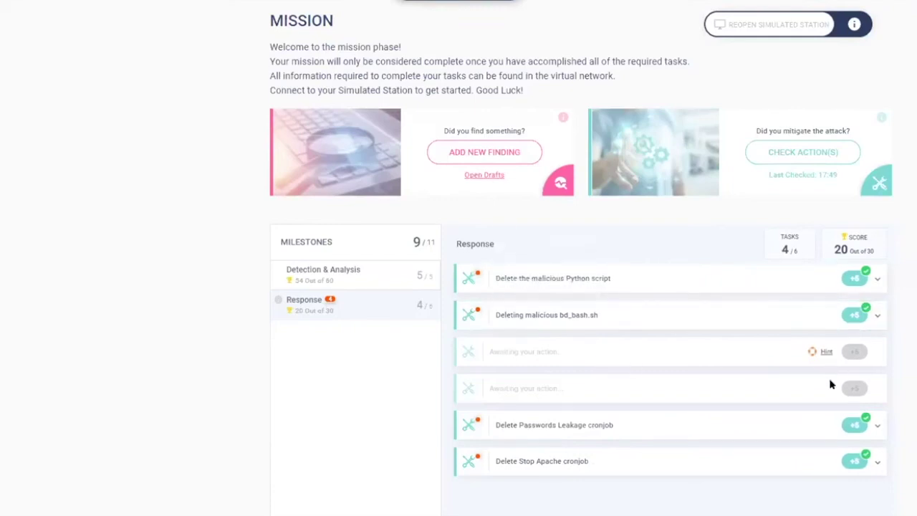
Reveal the third Response task's hint about restarting all turned-off services, then close it.
click(824, 351)
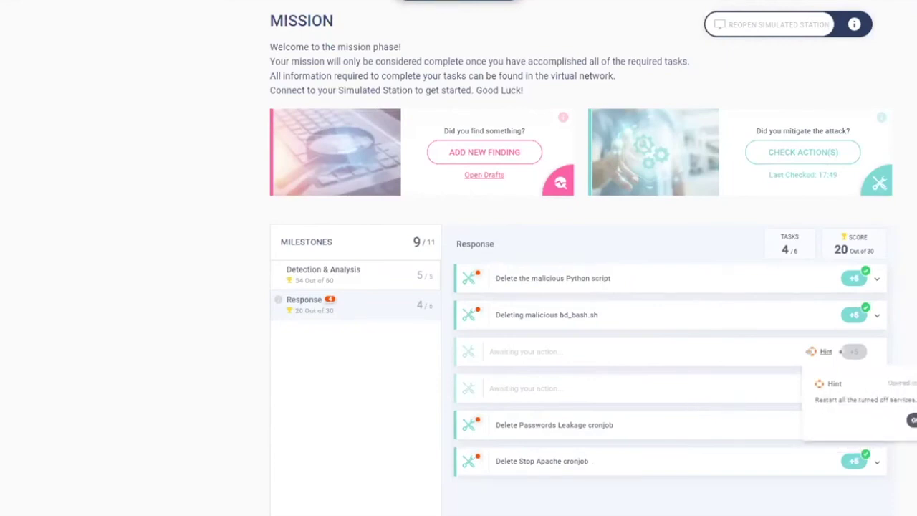
click(912, 420)
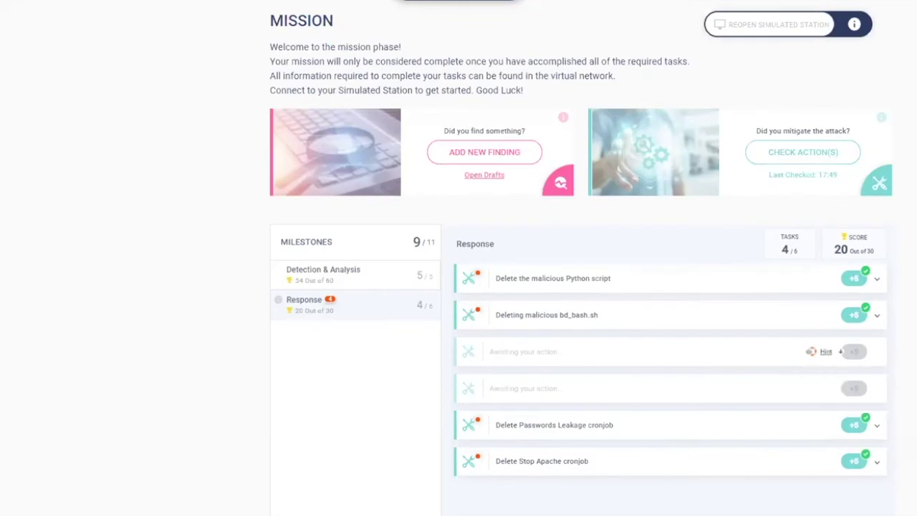
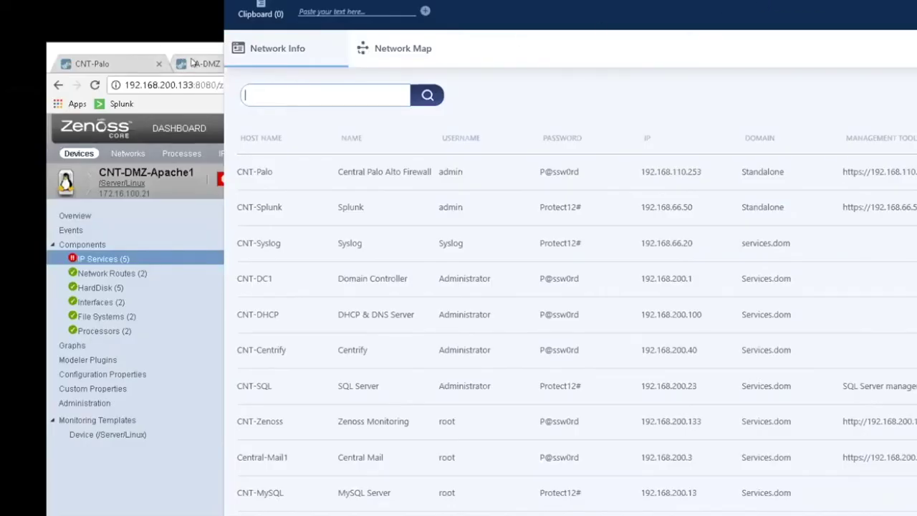
Bring the PA-DMZ traffic log for destination 130.2.1.21 to the front in a maximized window.
click(193, 63)
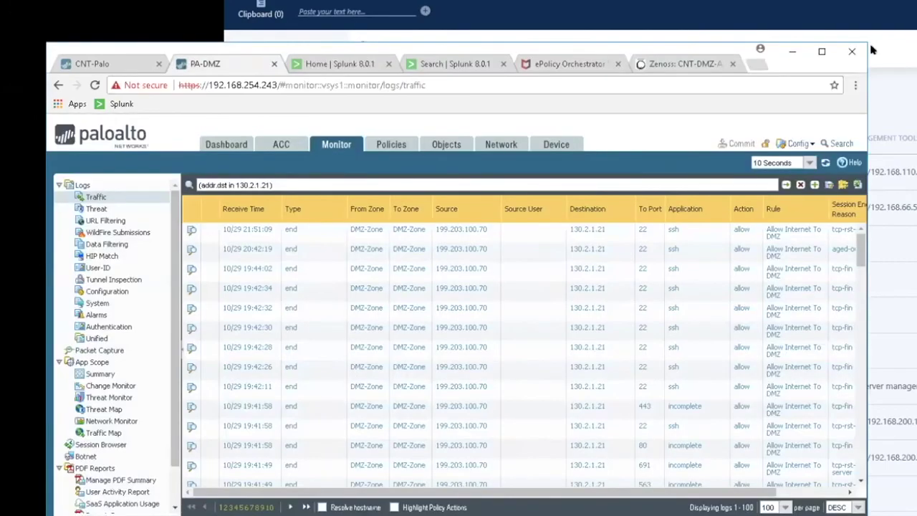
click(817, 51)
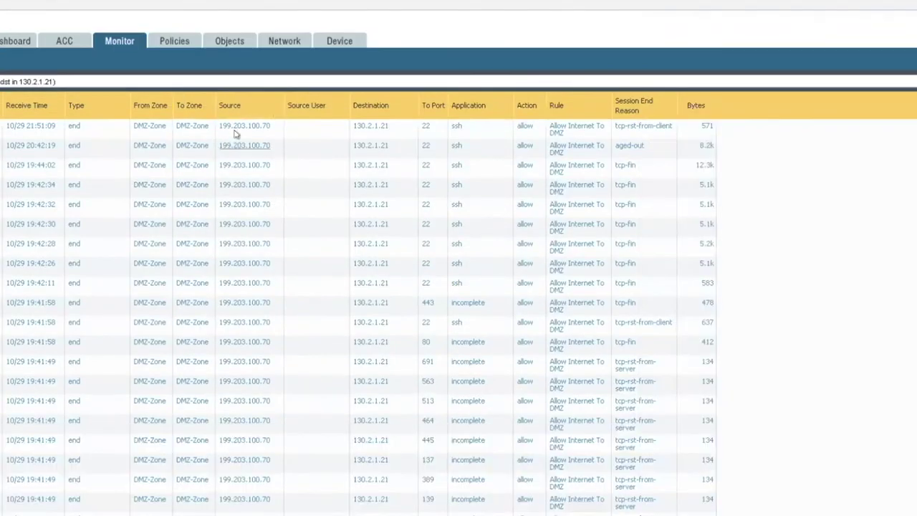
Create security rule 'BlockAttacker' with source address 199.203.100.70, keeping source zone Any.
click(172, 41)
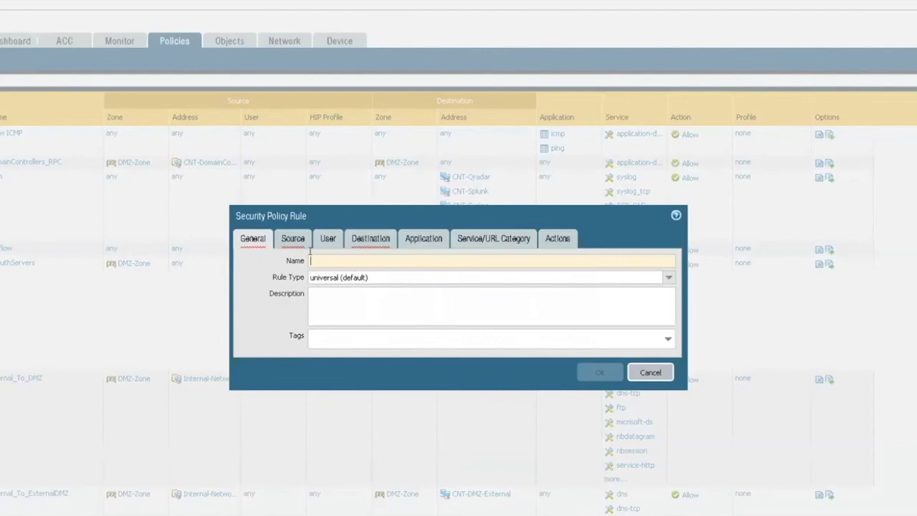
text(Bloc)
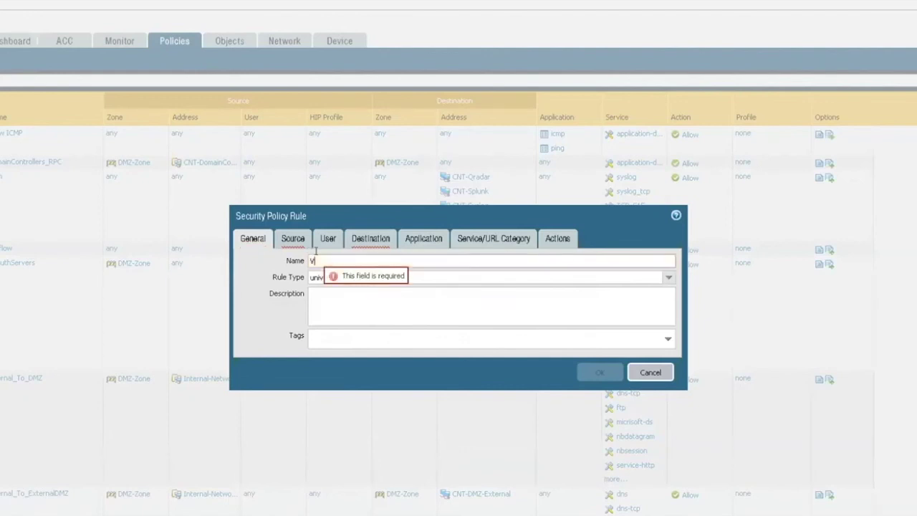
text(kAttacker)
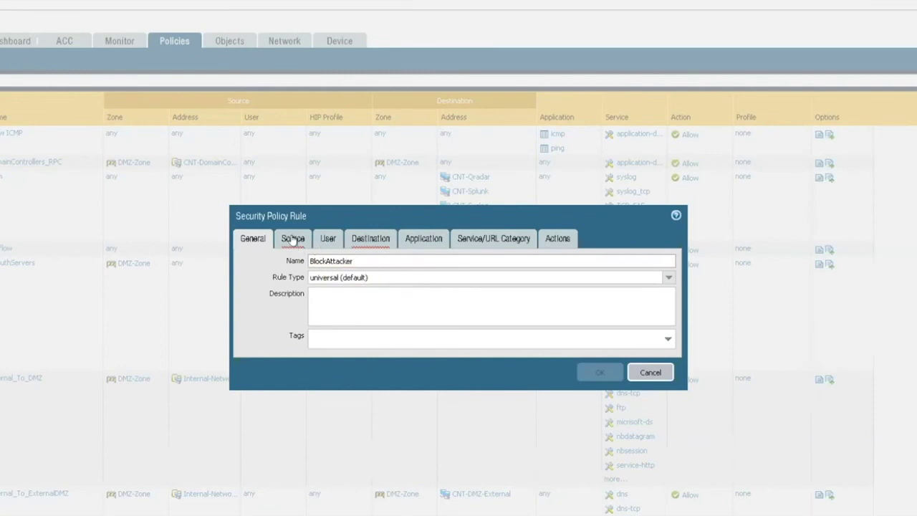
click(293, 238)
click(245, 263)
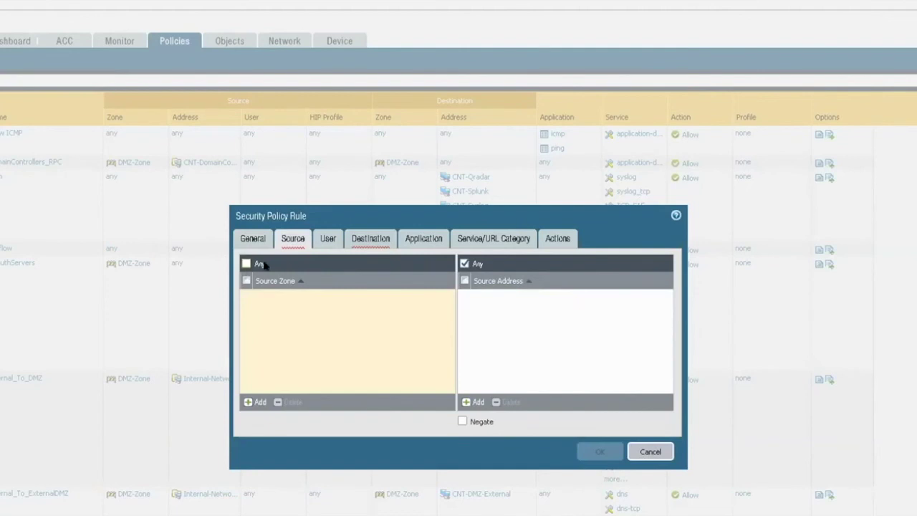
click(246, 264)
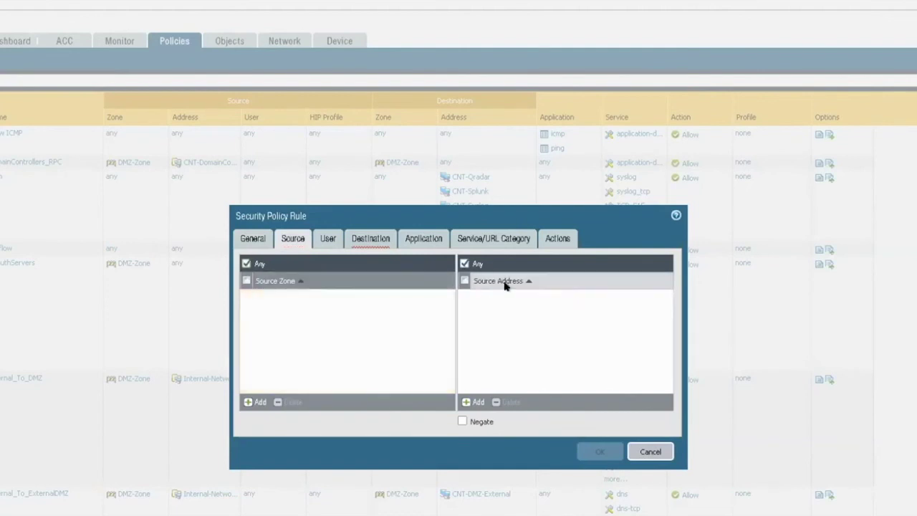
click(465, 264)
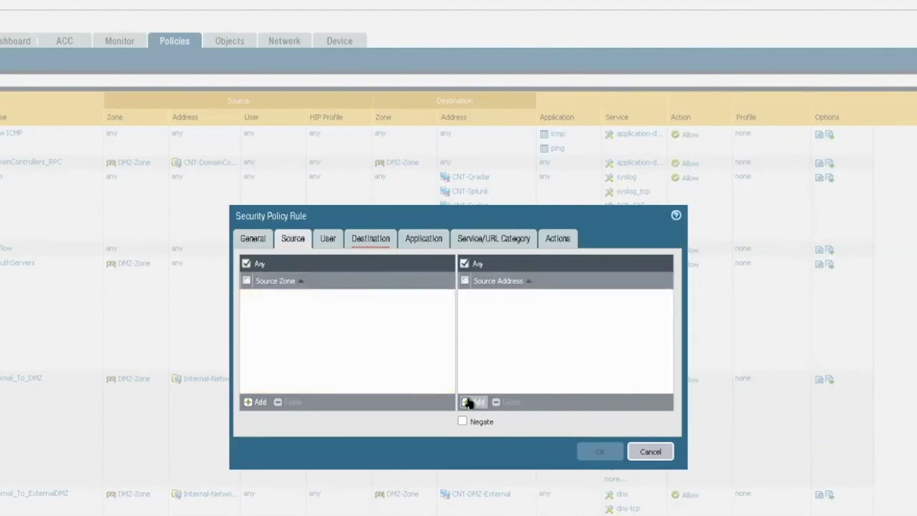
click(469, 402)
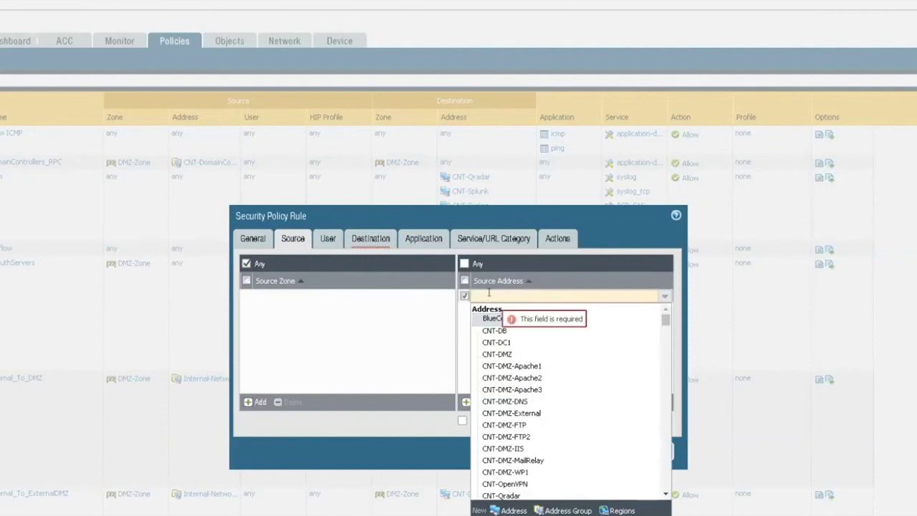
text(199.20)
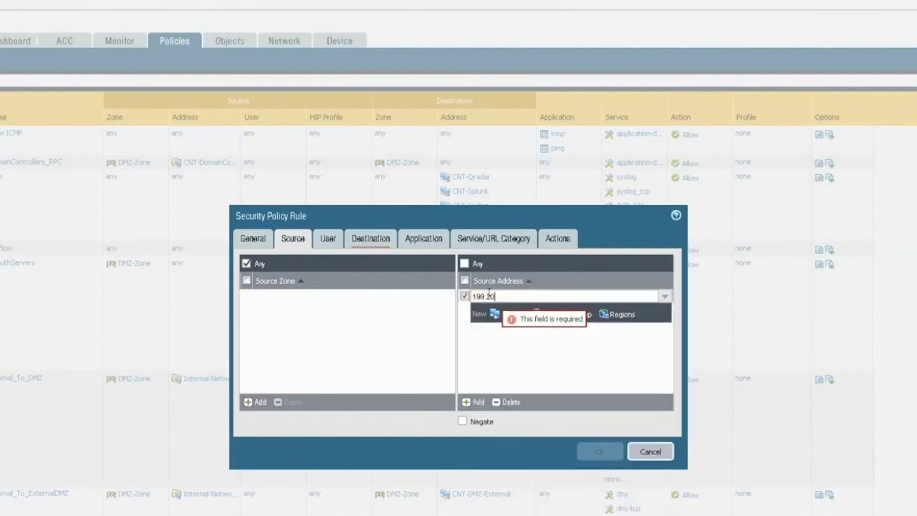
text(3.100.70)
click(556, 316)
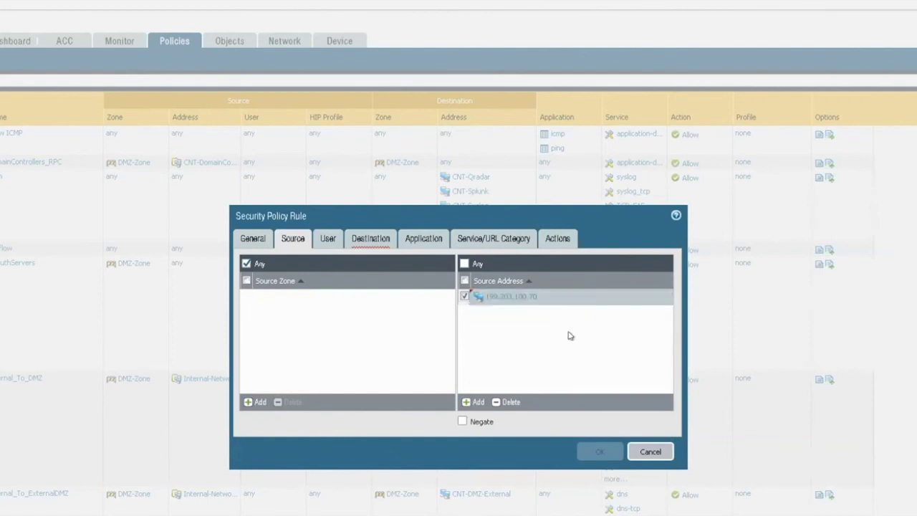
Set the rule's destination zone to any.
click(371, 239)
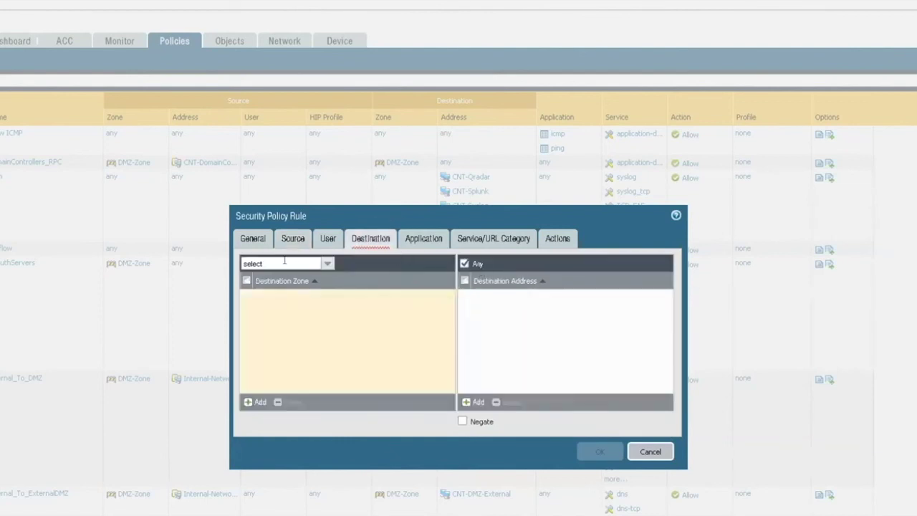
click(328, 264)
click(287, 289)
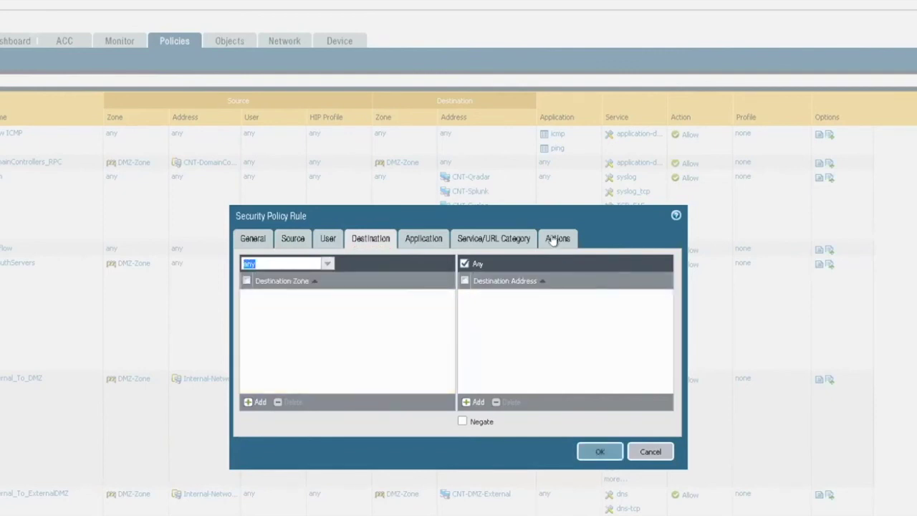
Set the rule's action to Deny and save it with OK.
click(558, 239)
click(444, 276)
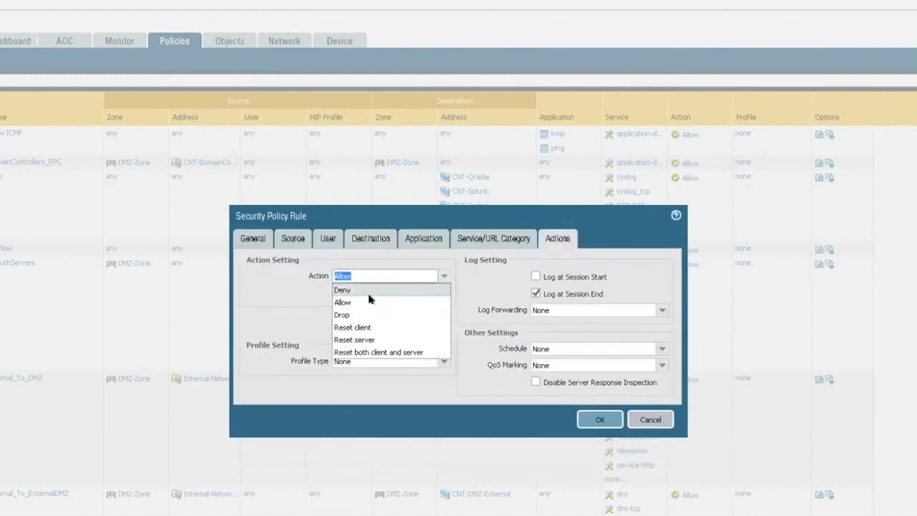
click(348, 290)
click(598, 420)
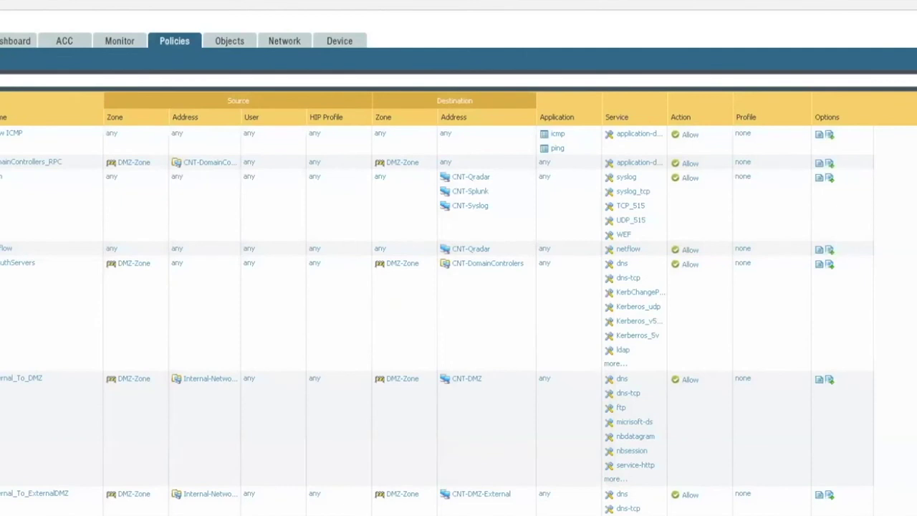
Move the BlockAttacker rule before Allow ICMP so it tops the policy list.
scroll(91, 401, down, 5)
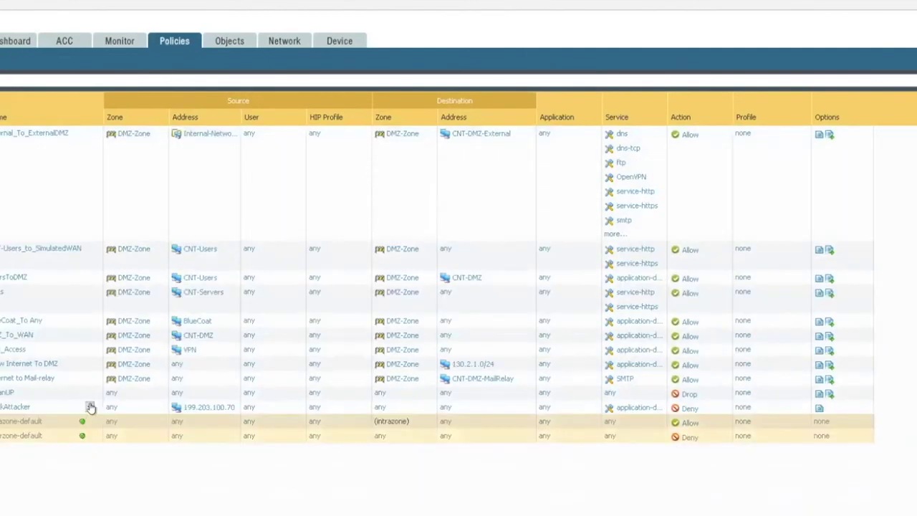
click(89, 407)
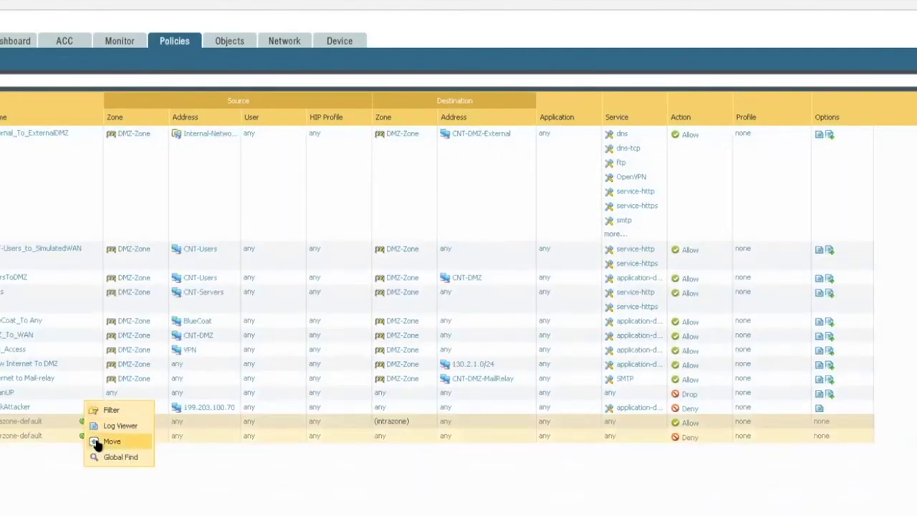
click(97, 442)
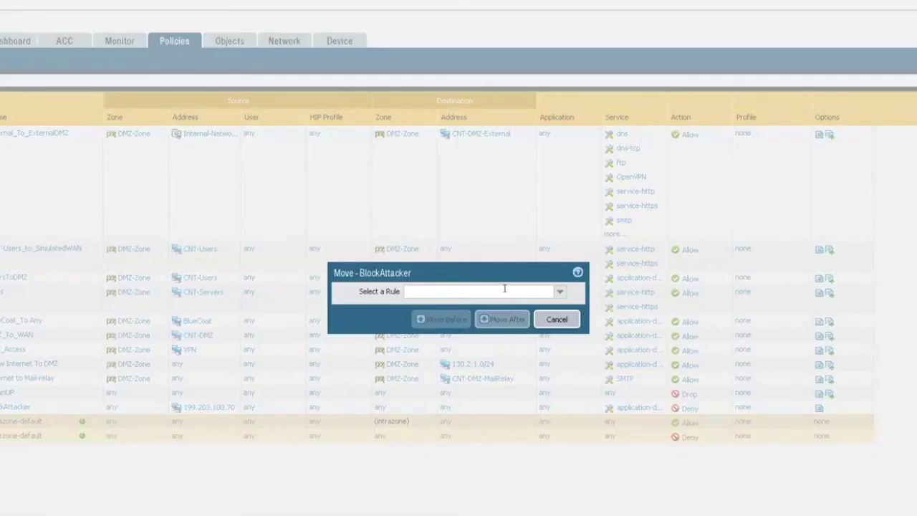
click(559, 291)
click(419, 305)
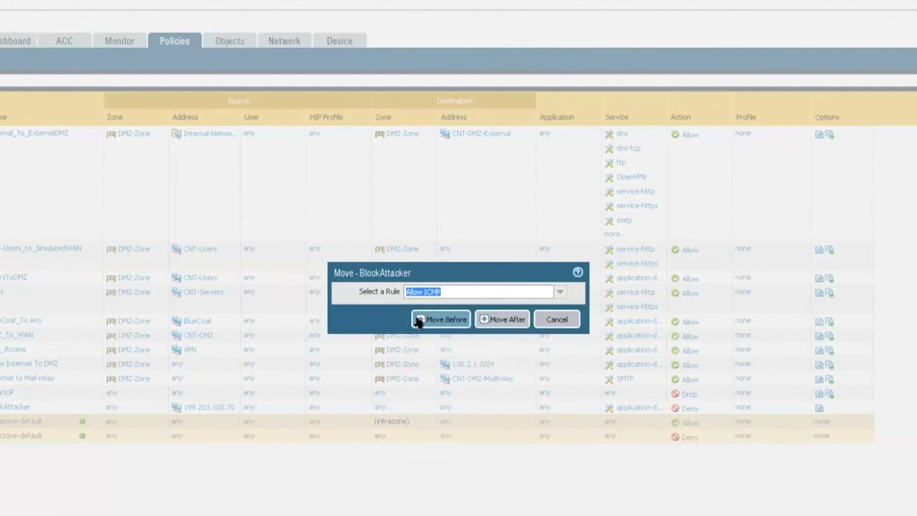
click(421, 320)
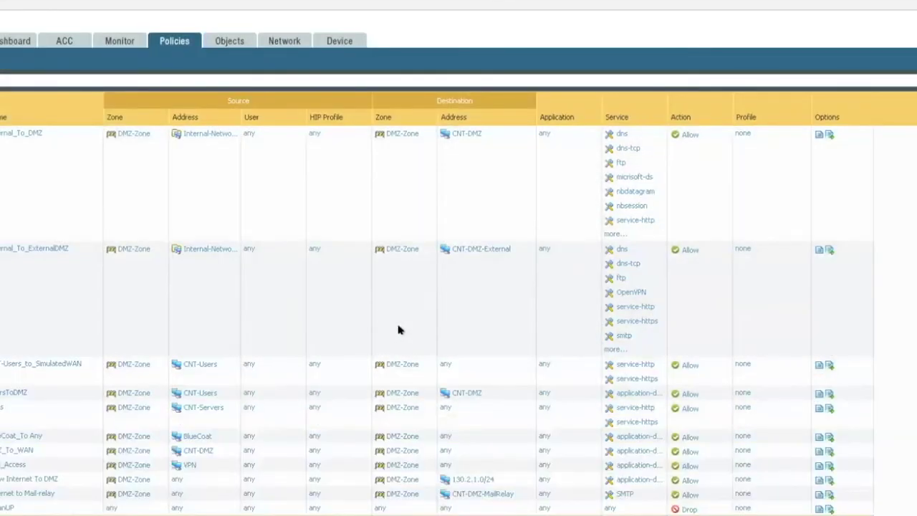
scroll(221, 303, up, 4)
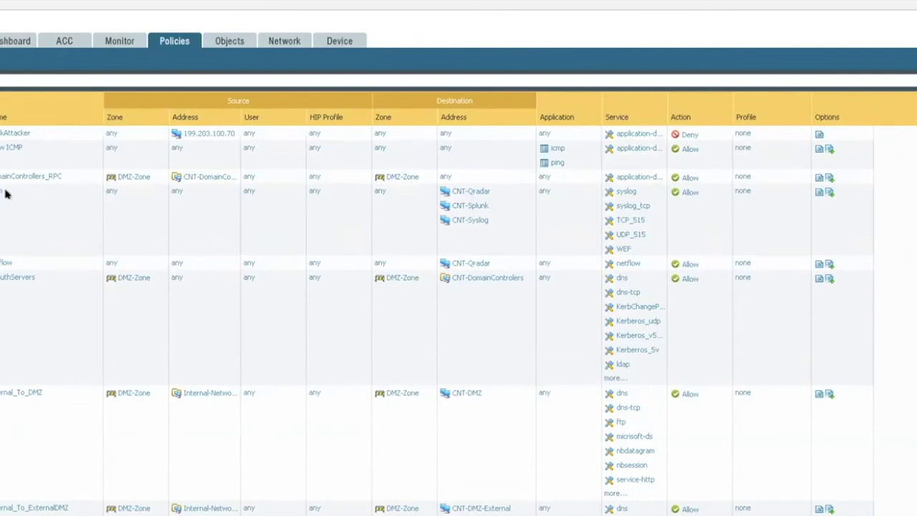
Refresh the Policies list and commit with Commit All Changes.
click(160, 40)
click(879, 74)
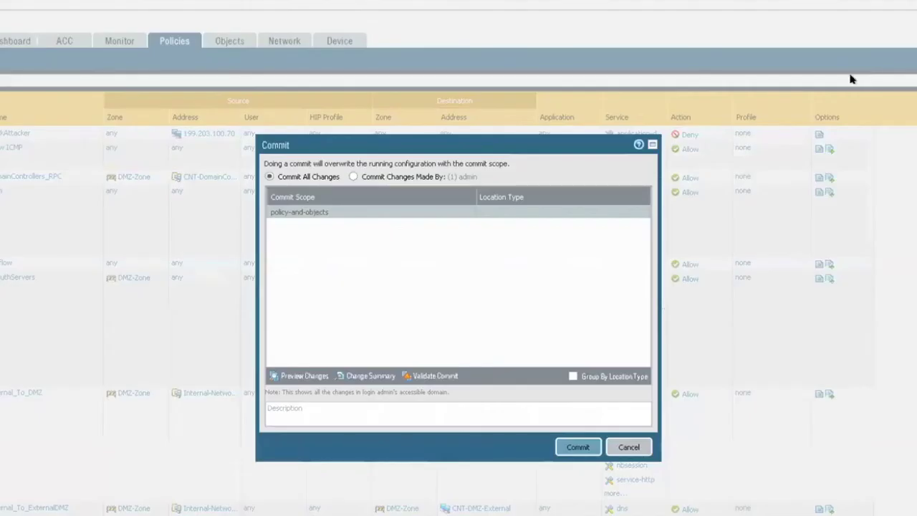
click(560, 446)
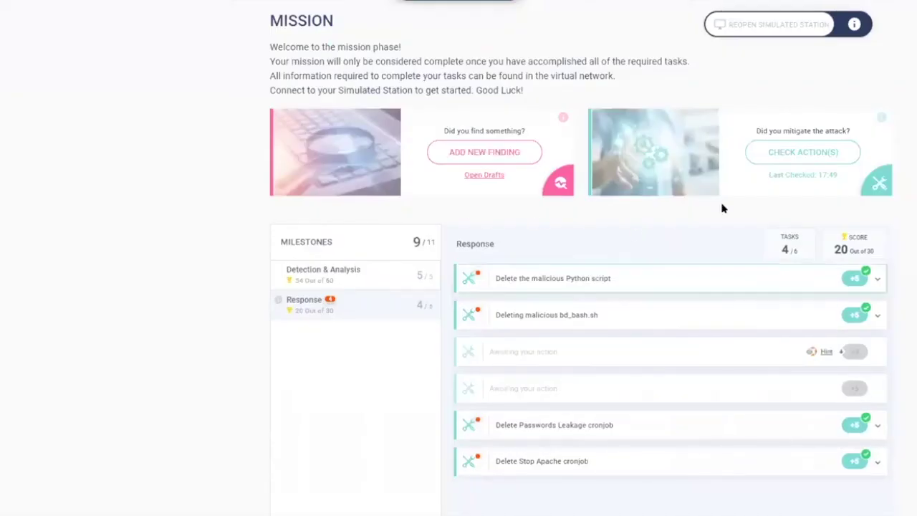
Run Check Action(s) on the mission page and dismiss the log-entries note.
click(773, 153)
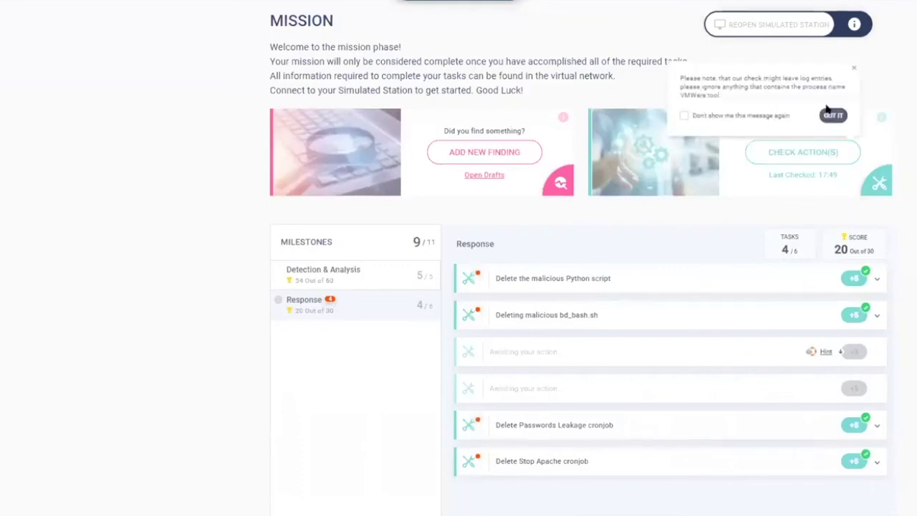
key(Return)
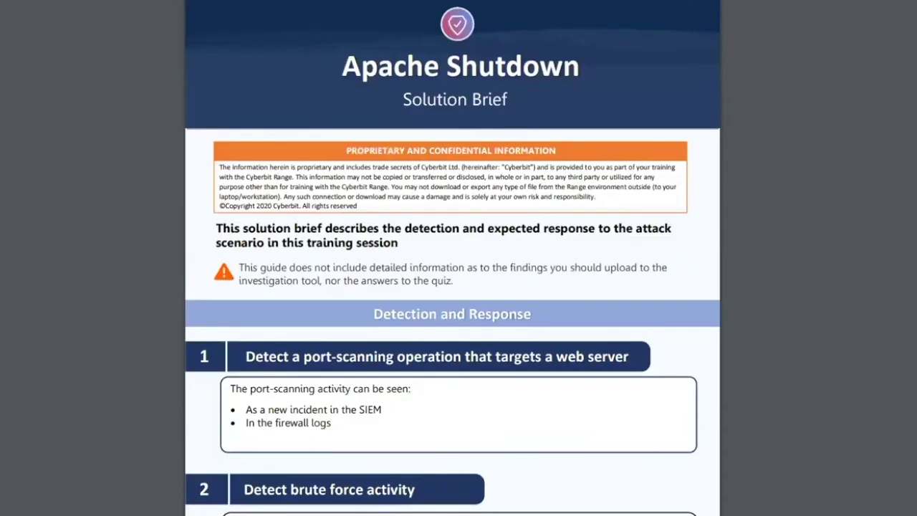
Read through the solution brief's Cron job, attacker IP and Prevention sections.
scroll(517, 513, down, 1)
scroll(487, 458, down, 5)
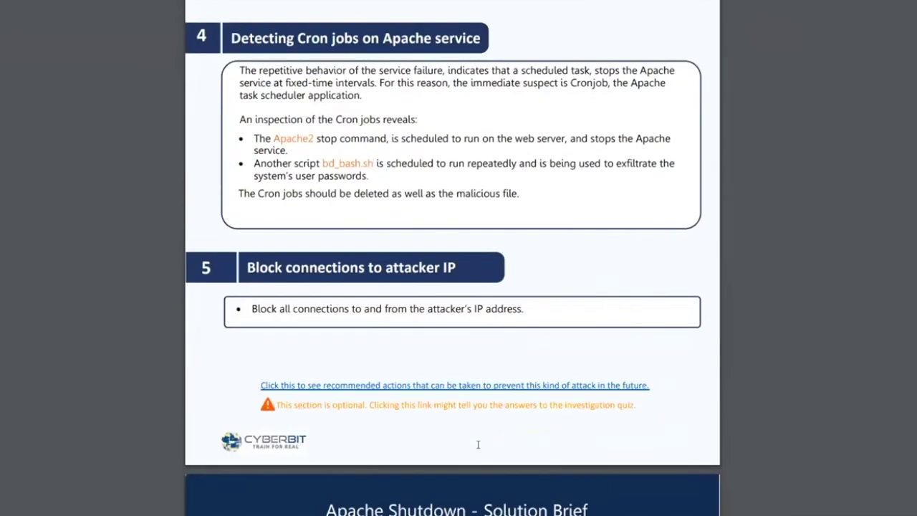
scroll(477, 444, up, 1)
drag(253, 203, 385, 232)
click(386, 245)
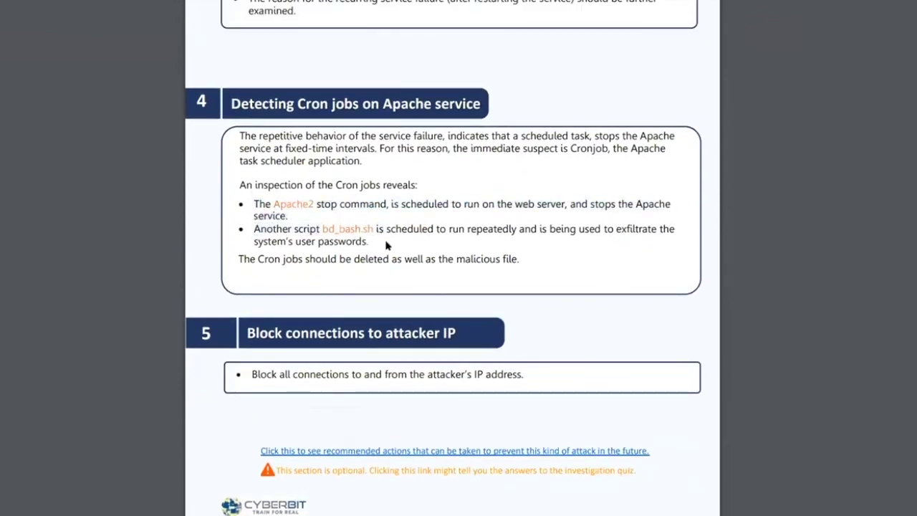
scroll(386, 247, down, 7)
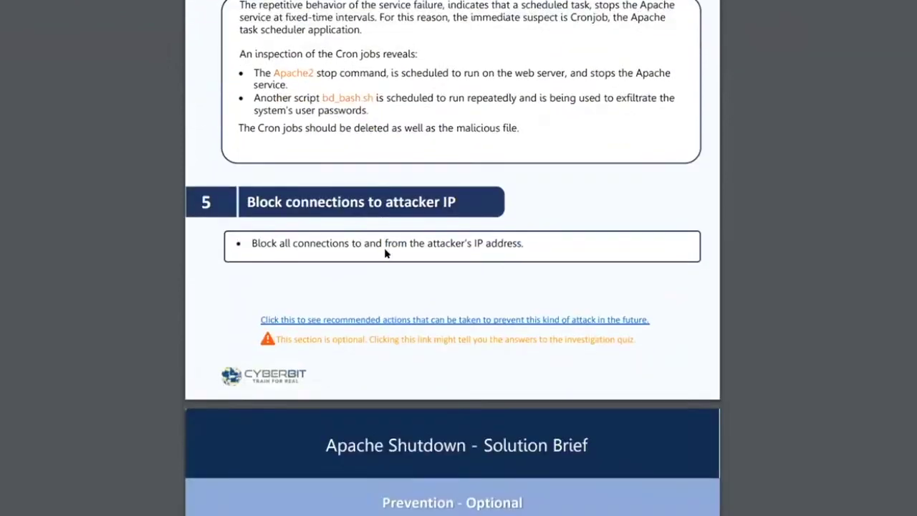
scroll(385, 260, down, 2)
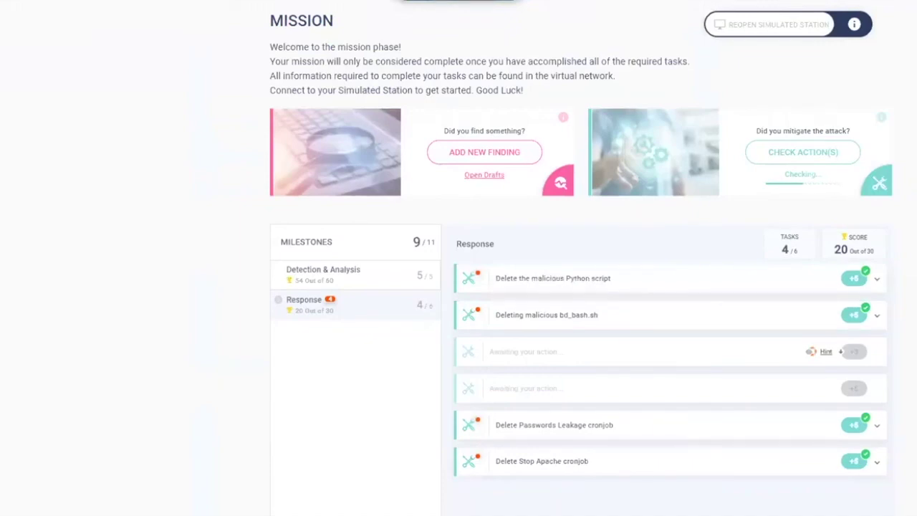
Choose Complete Mission and confirm it with COMPLETE MISSION.
click(459, 2)
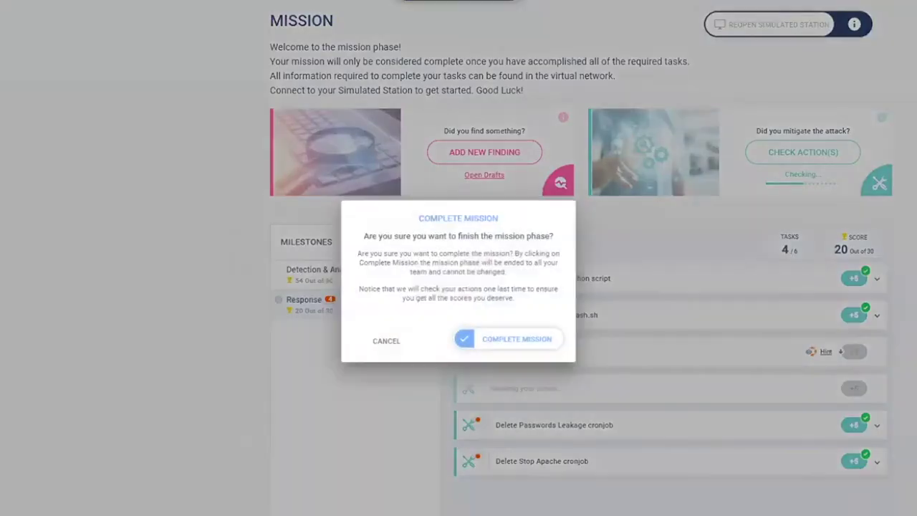
click(539, 341)
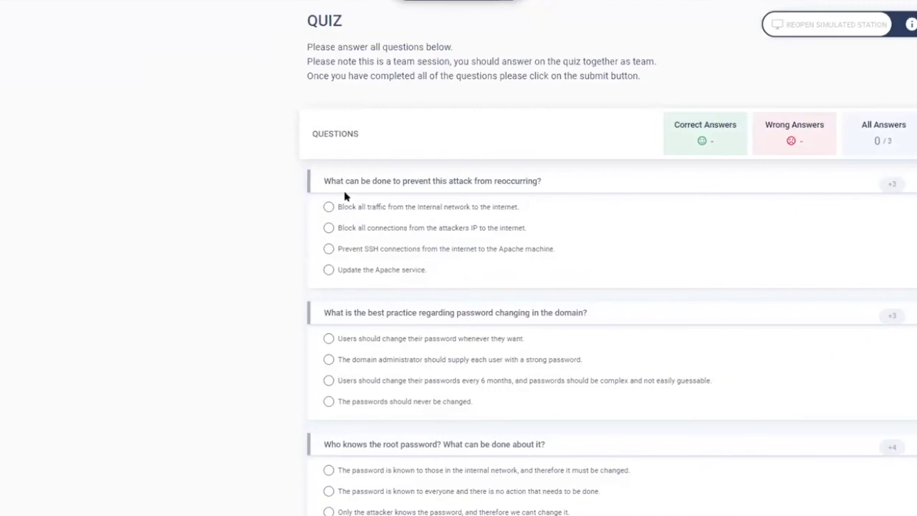
Answer quiz questions 1 and 2: prevent SSH from the internet, change passwords every 6 months.
click(328, 249)
click(328, 382)
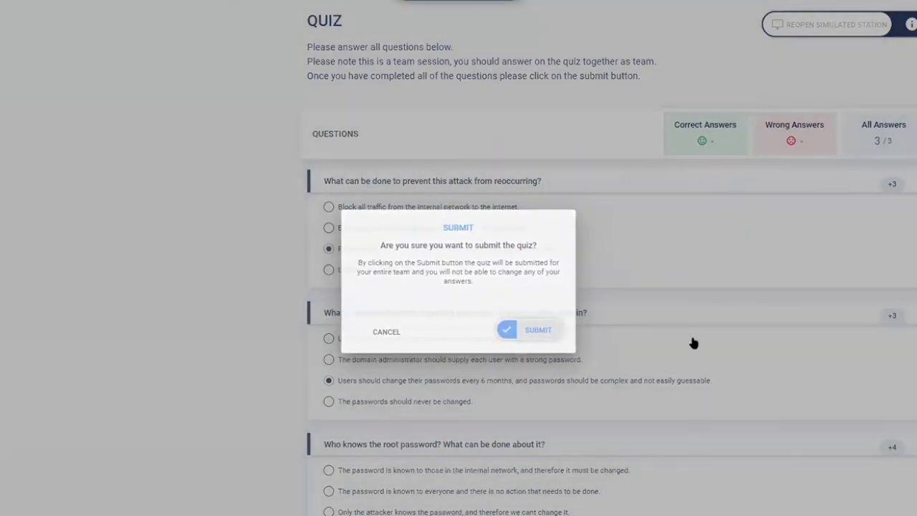
Confirm SUBMIT to send the quiz answers and reach the 84/100 summary.
click(694, 343)
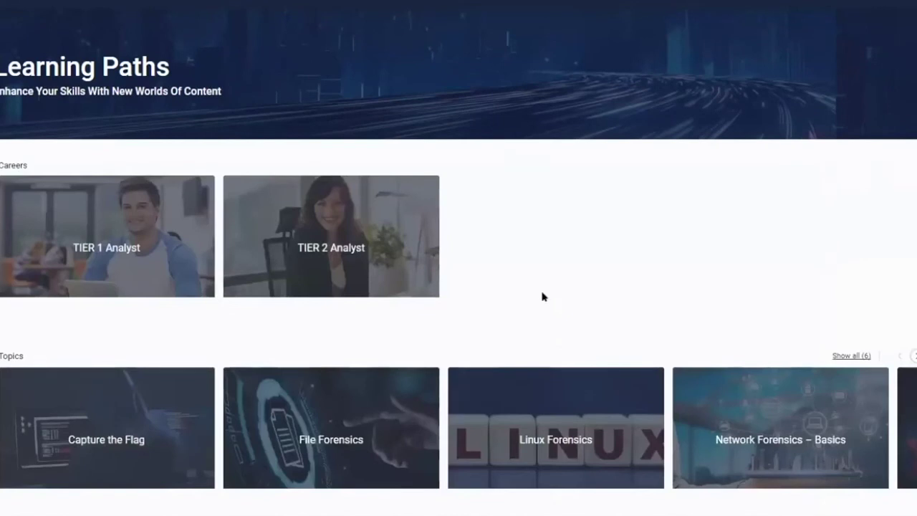
Show all six topics and scroll the Windows Forensics exercises, reaching Shadow Copies, WMI Worm and Ms.GPO.
click(850, 356)
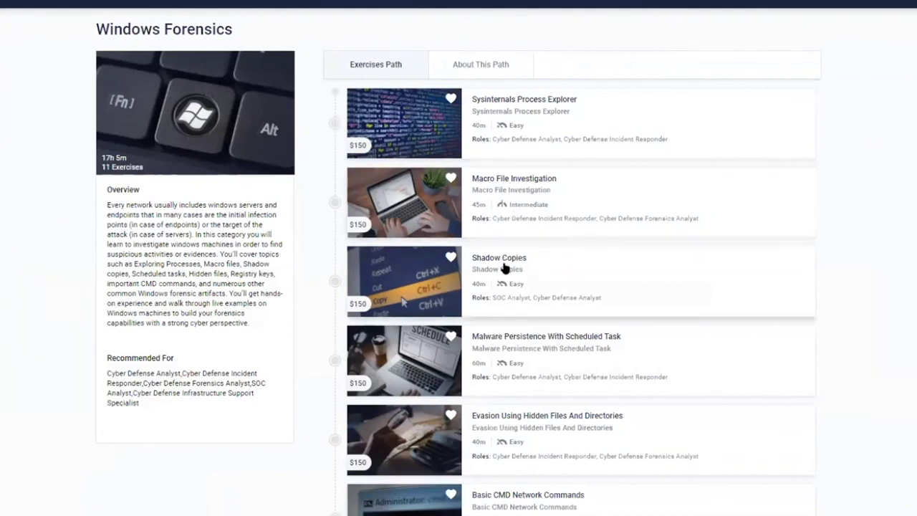
scroll(506, 265, down, 2)
scroll(505, 271, down, 2)
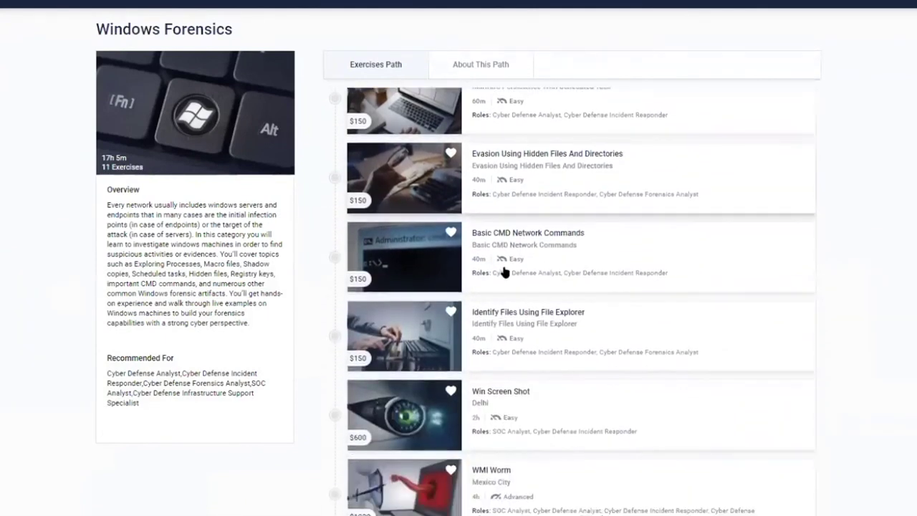
scroll(505, 271, down, 1)
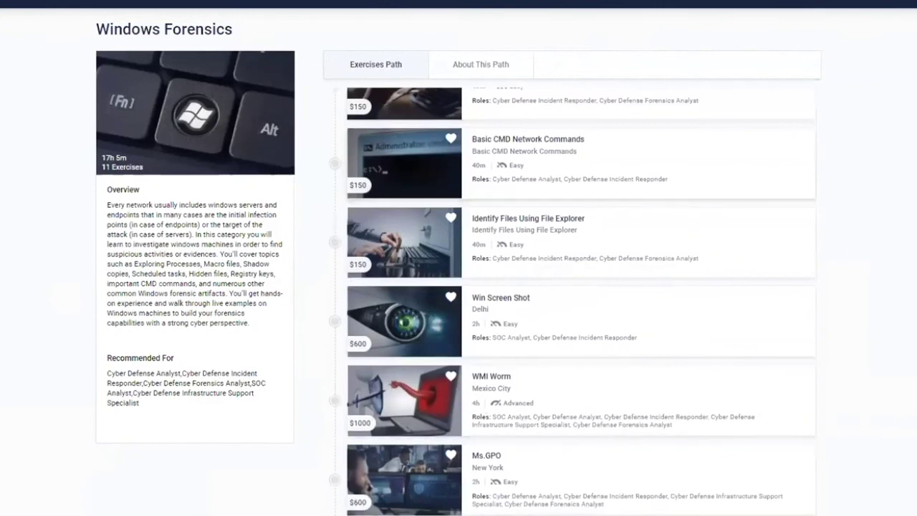